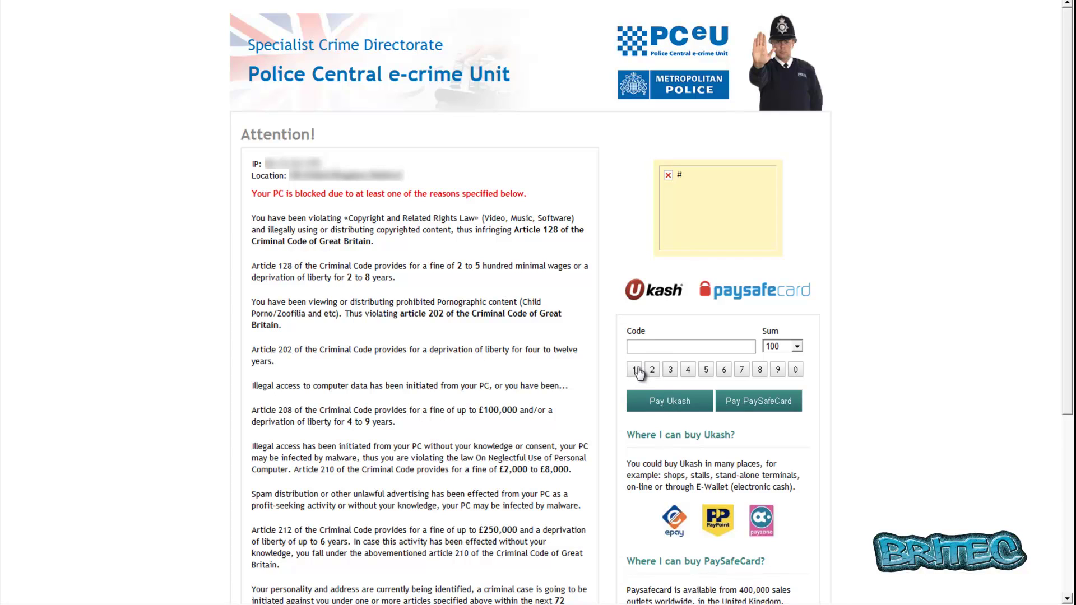
Enter code 124 on the lock screen keypad and submit it as a Ukash payment.
left_click(636, 371)
left_click(687, 371)
left_click(663, 405)
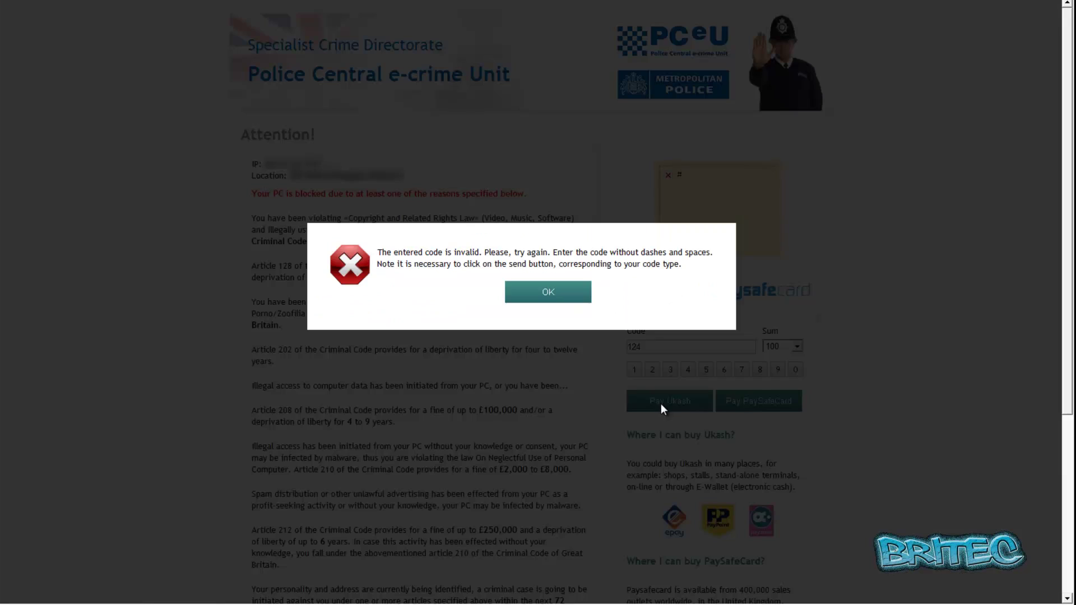
Dismiss the invalid-code error on the e-crime lock screen.
left_click(557, 303)
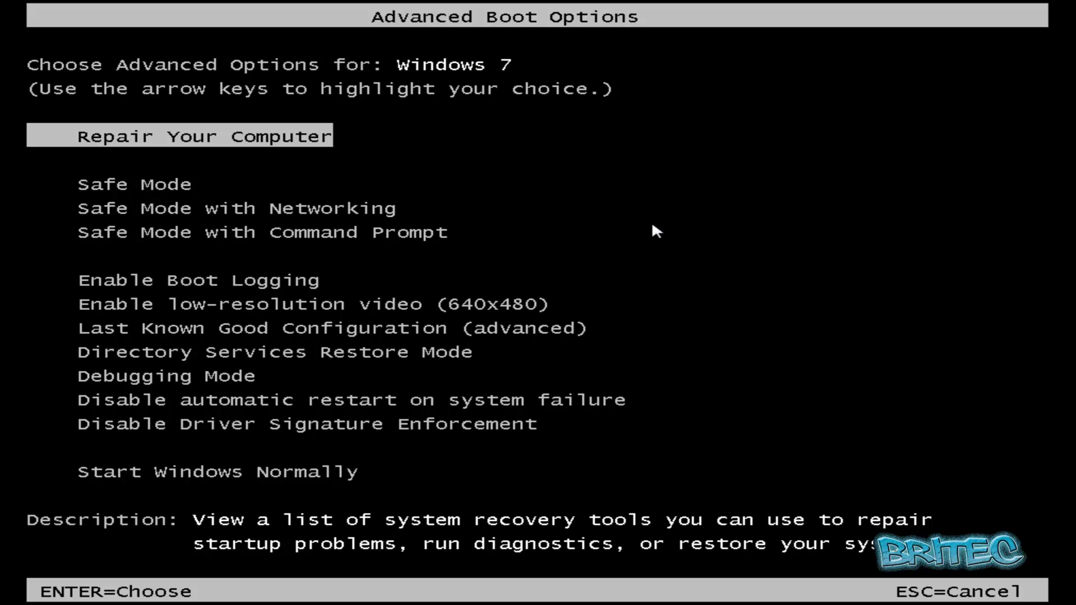
Select Safe Mode with Command Prompt in Advanced Boot Options and boot it.
key("Down")
key("Down")
key("Down")
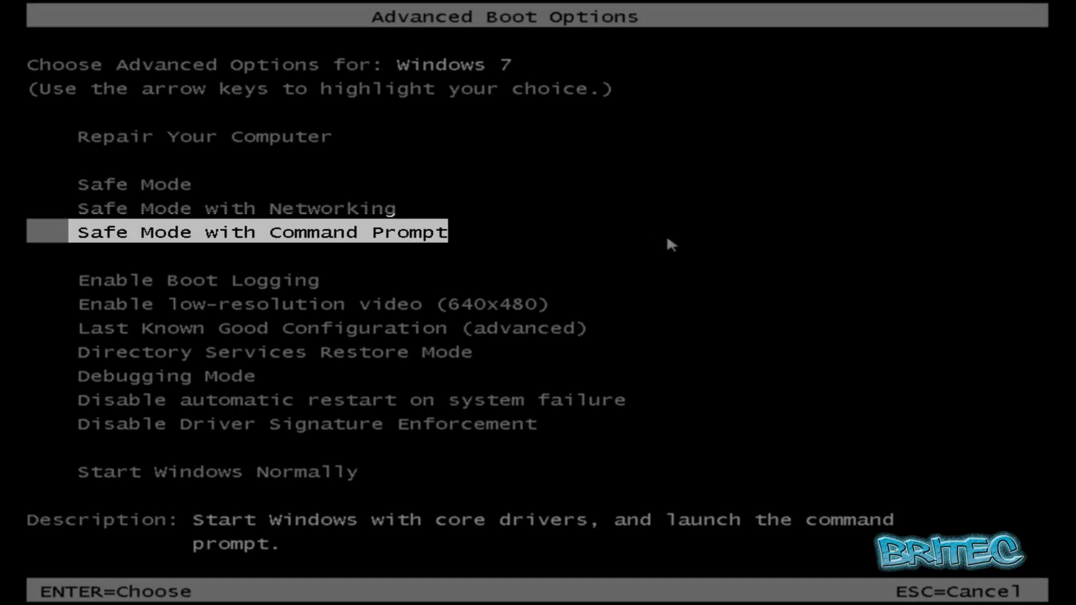
key("Return")
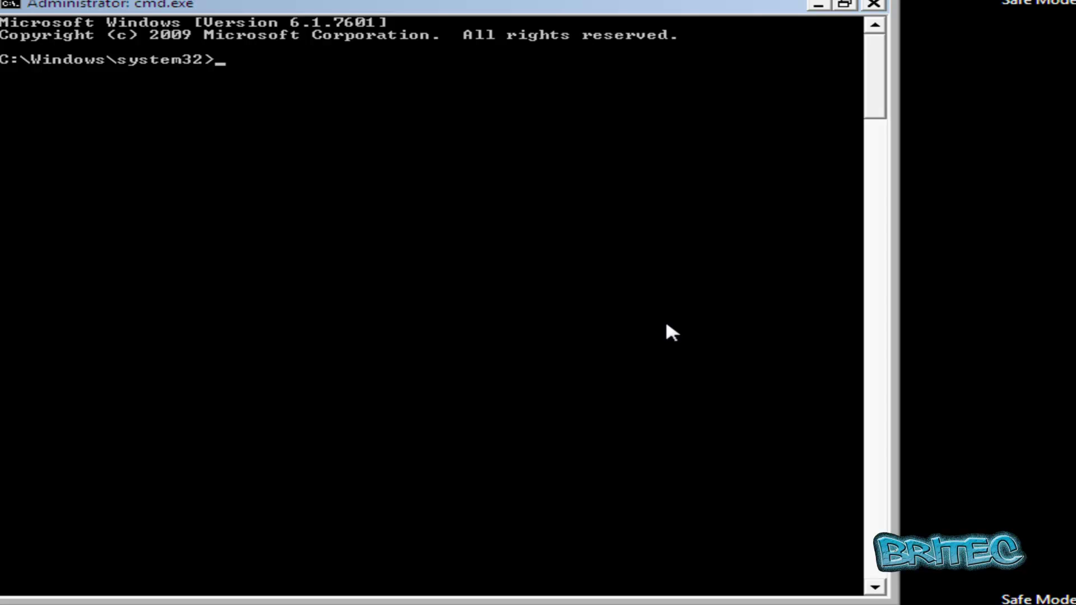
type("explor")
type("er")
Run explorer from the command prompt, then minimize the console window.
key("Return")
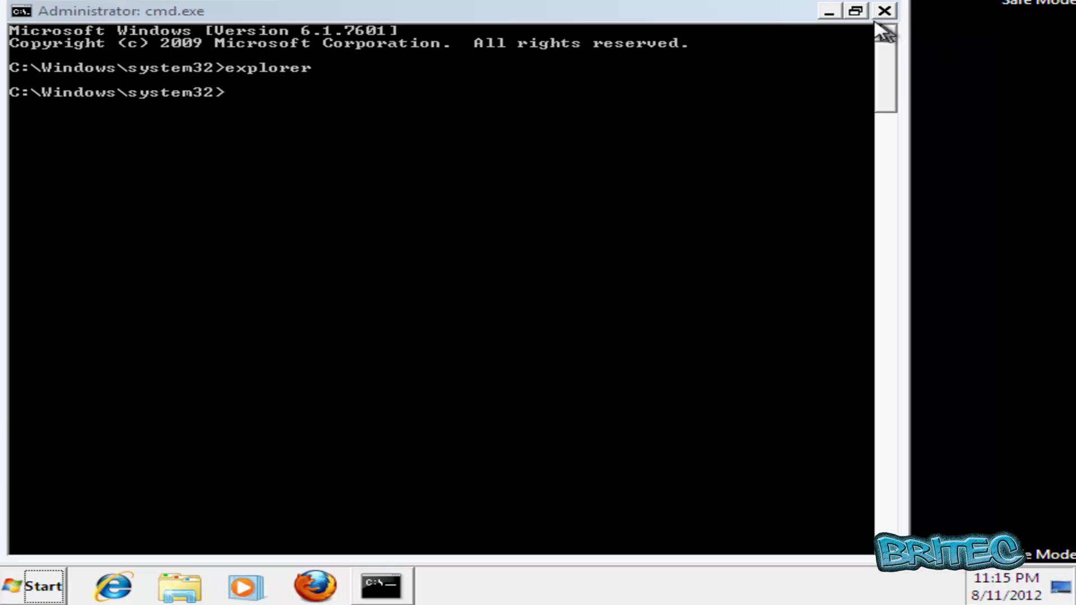
left_click(828, 12)
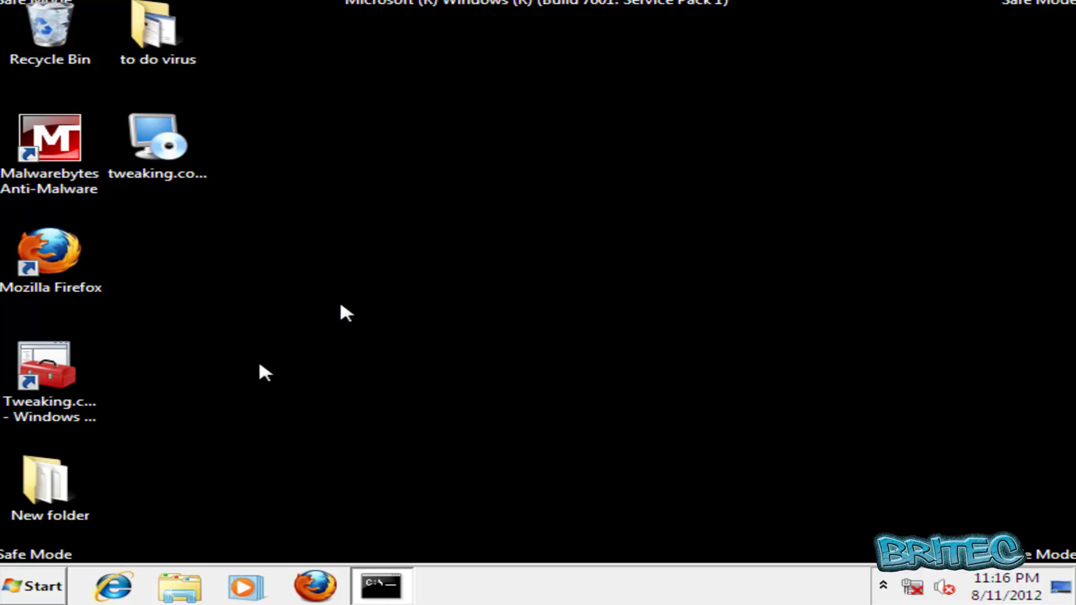
Browse to the Users folder on Local Disk (C:) via Computer.
left_click(32, 586)
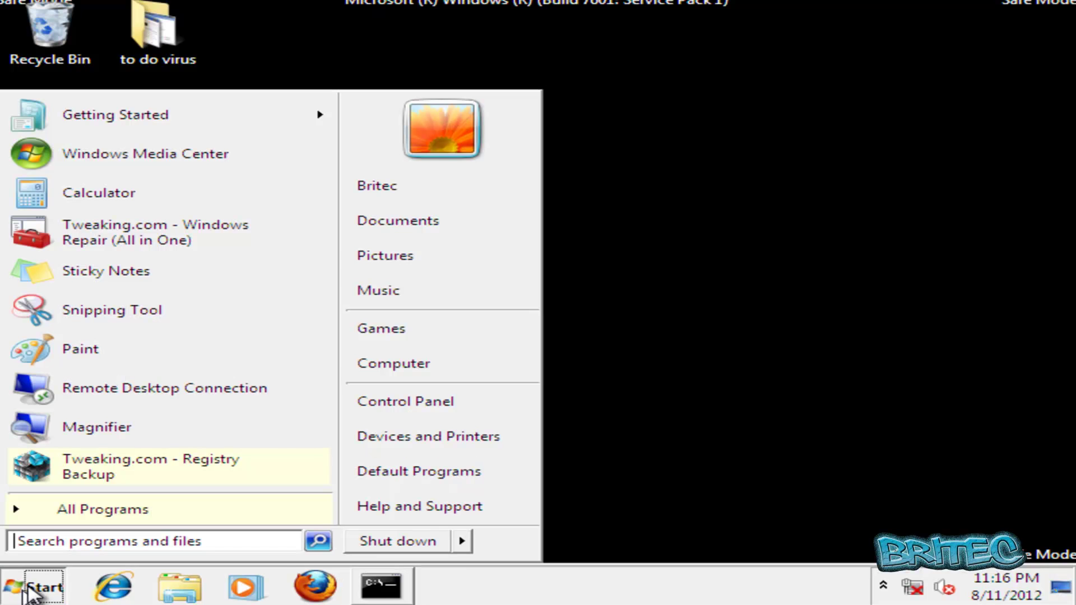
left_click(393, 368)
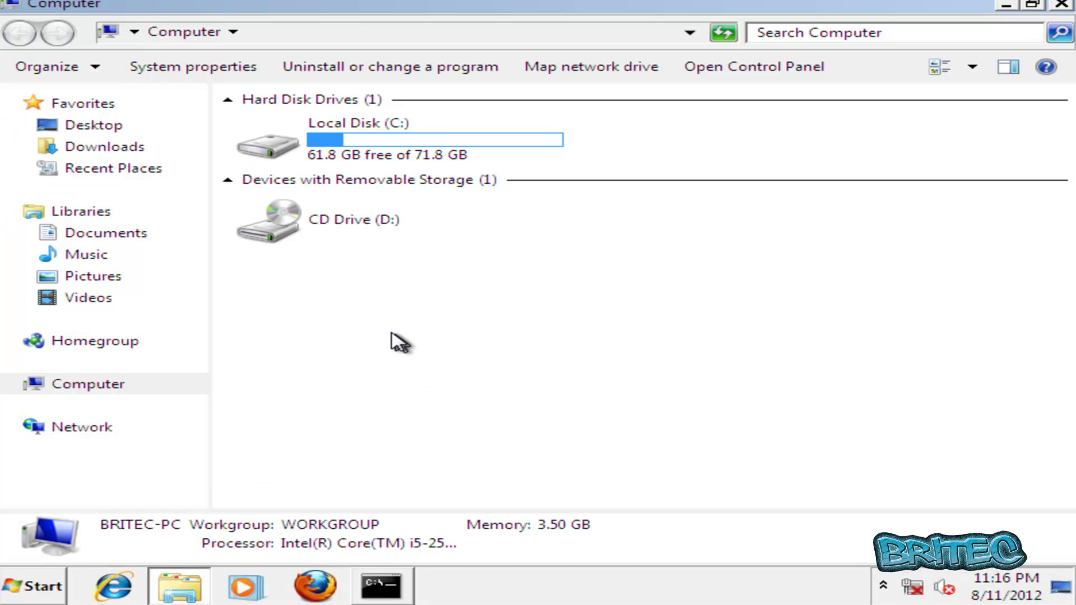
left_click(350, 153)
double_click(350, 153)
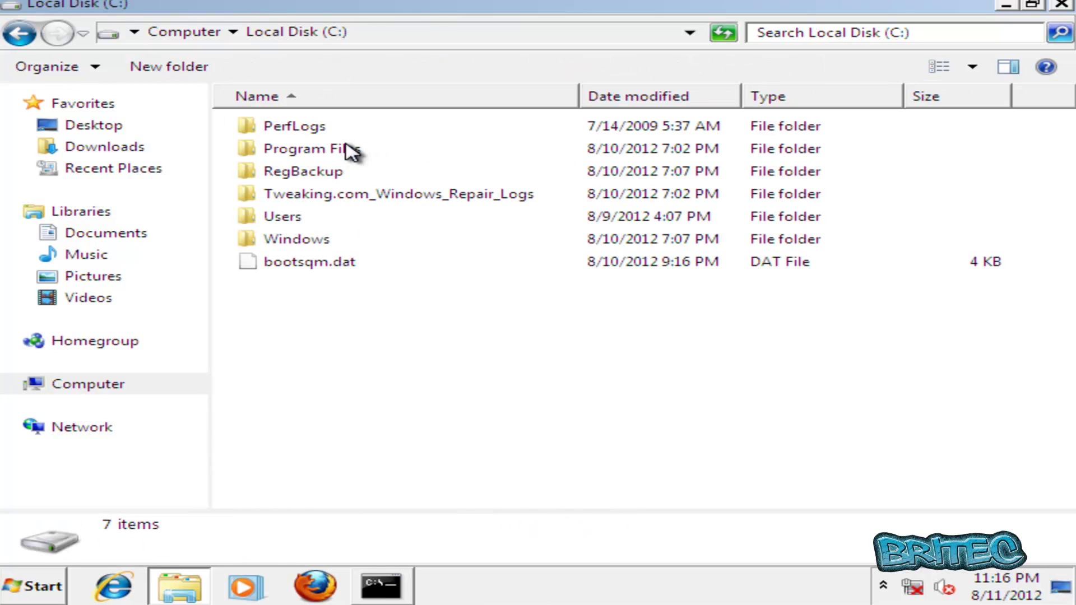
double_click(281, 220)
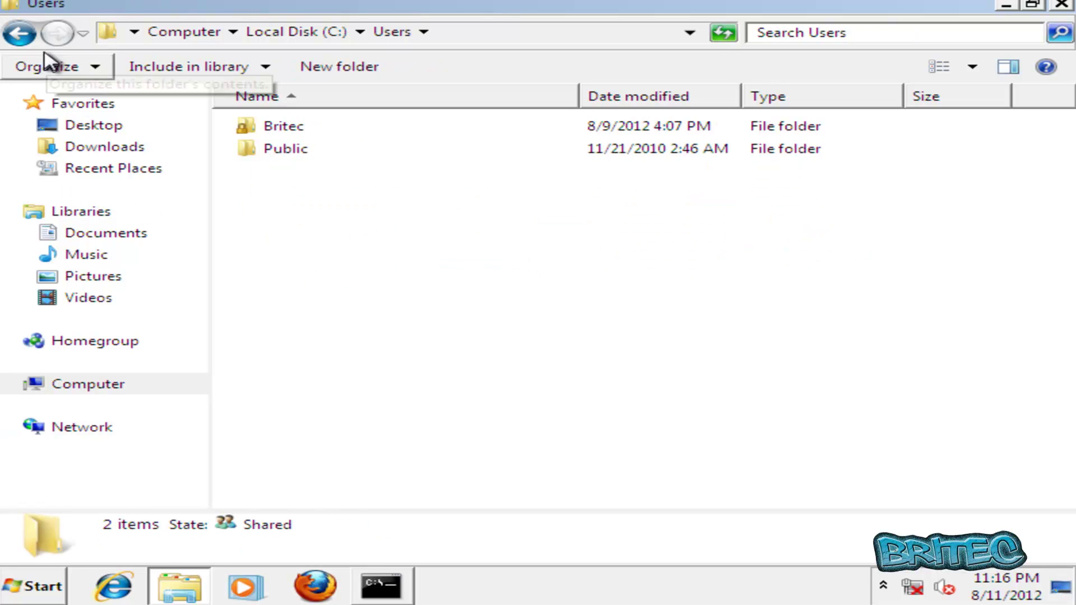
In Folder Options, show hidden files, folders and drives and stop hiding known extensions.
left_click(97, 67)
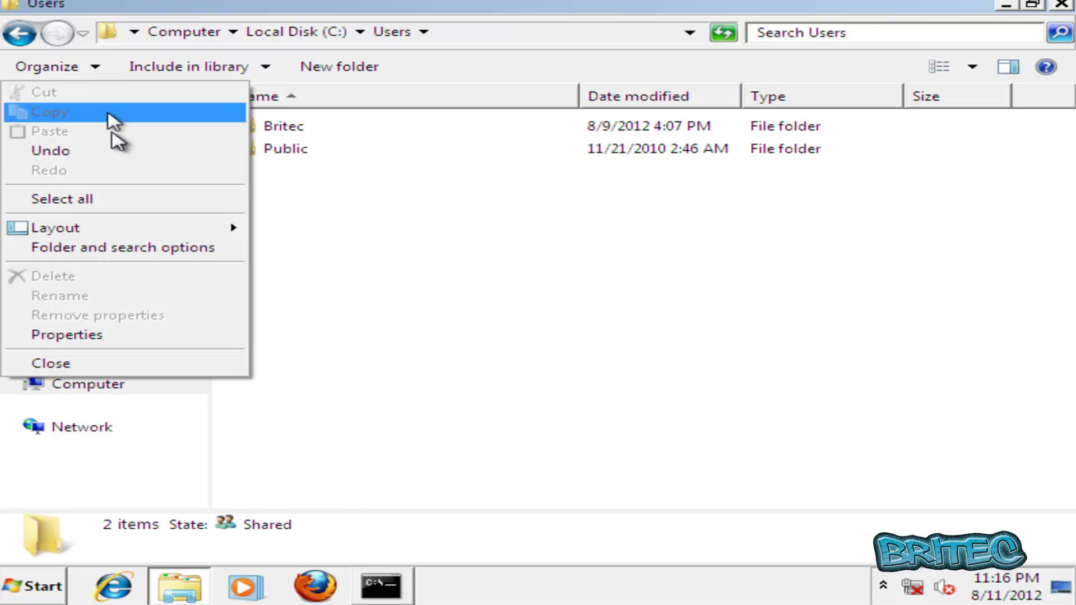
left_click(123, 248)
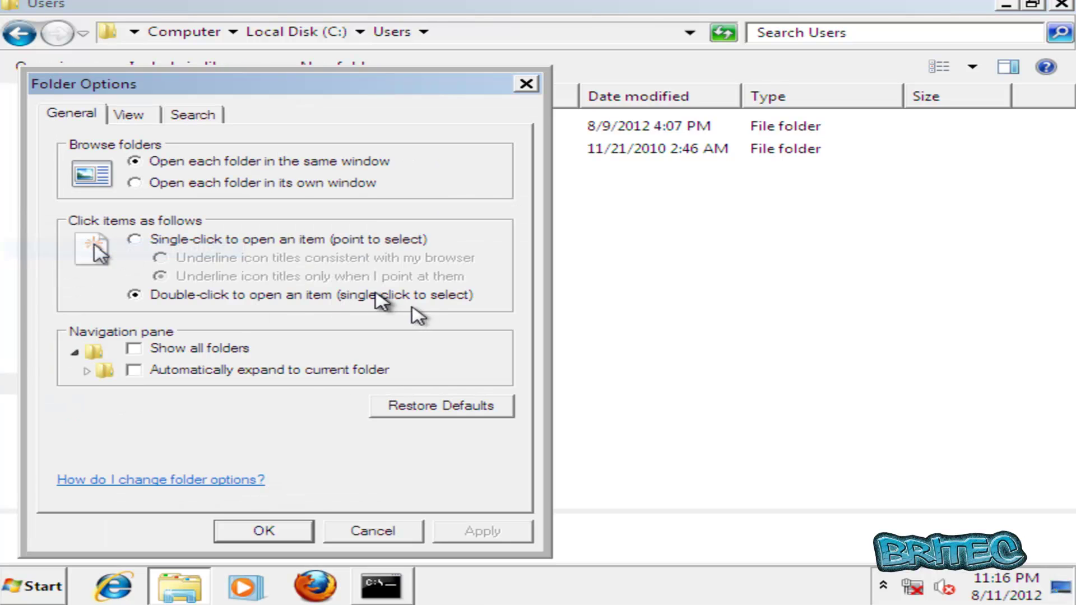
left_click(132, 116)
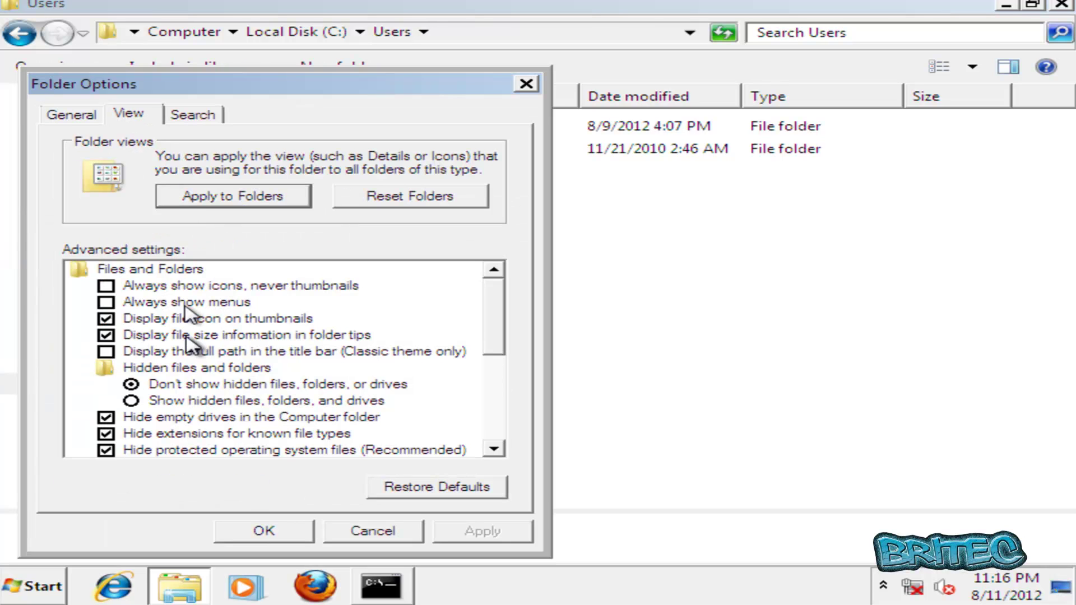
left_click(139, 403)
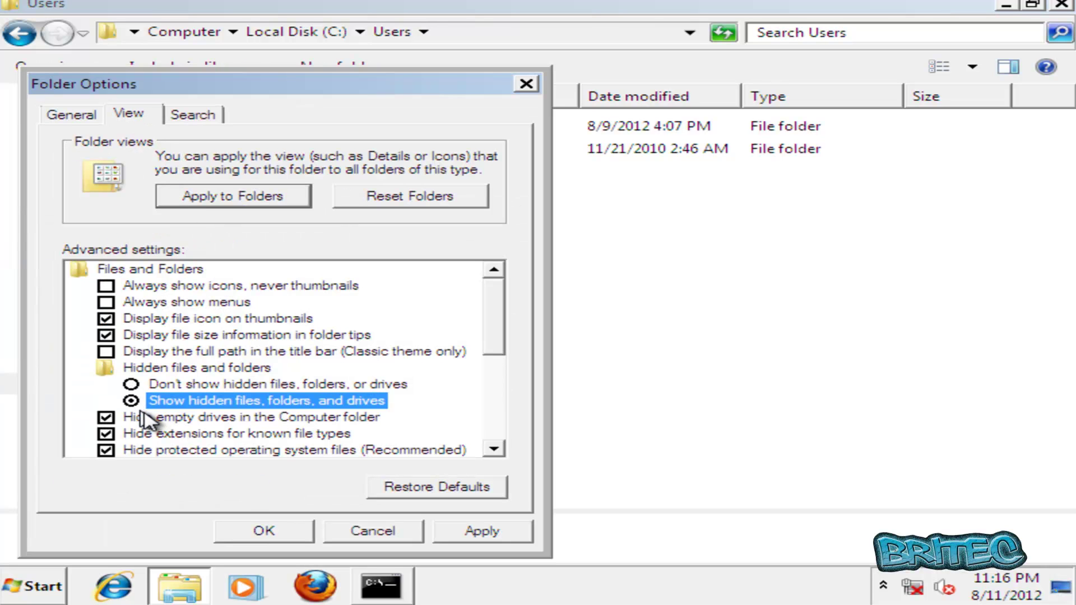
left_click(107, 434)
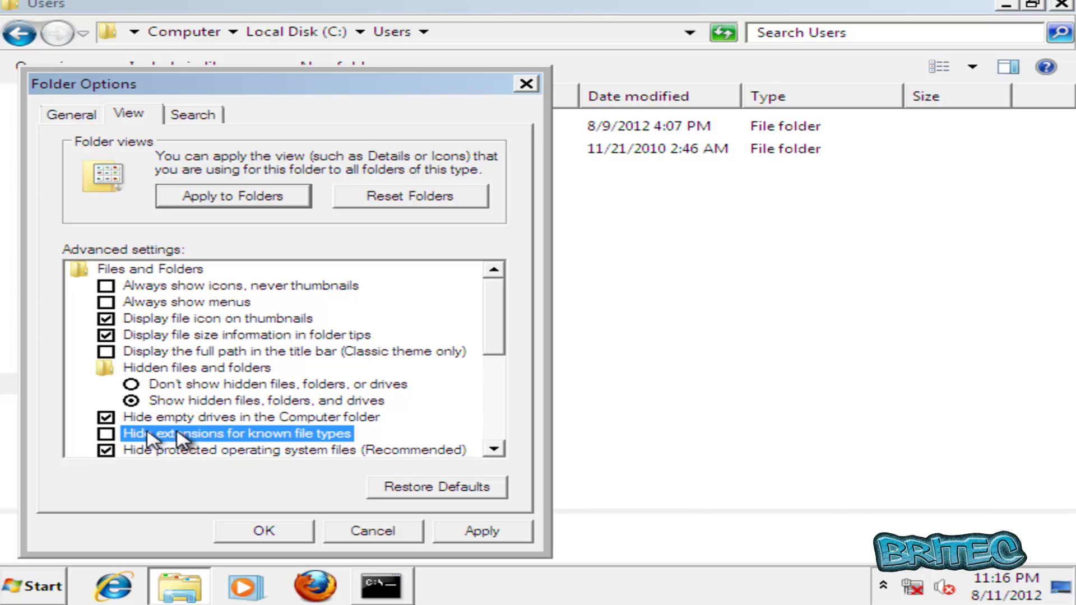
left_click(264, 531)
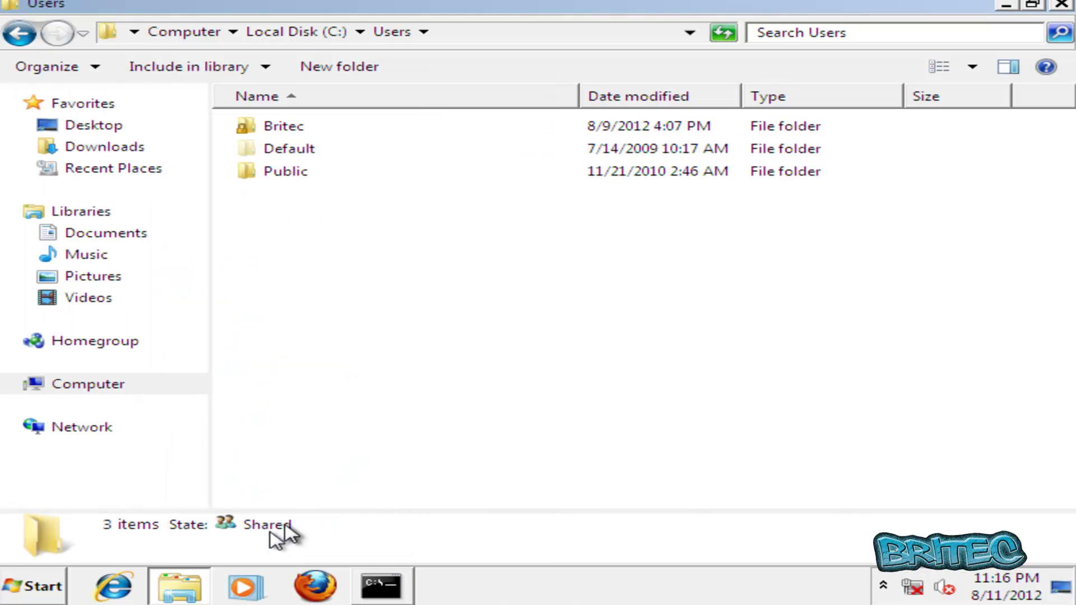
Delete msconfig.dat and msconfig.ini from Users\Britec\AppData\Roaming.
double_click(282, 128)
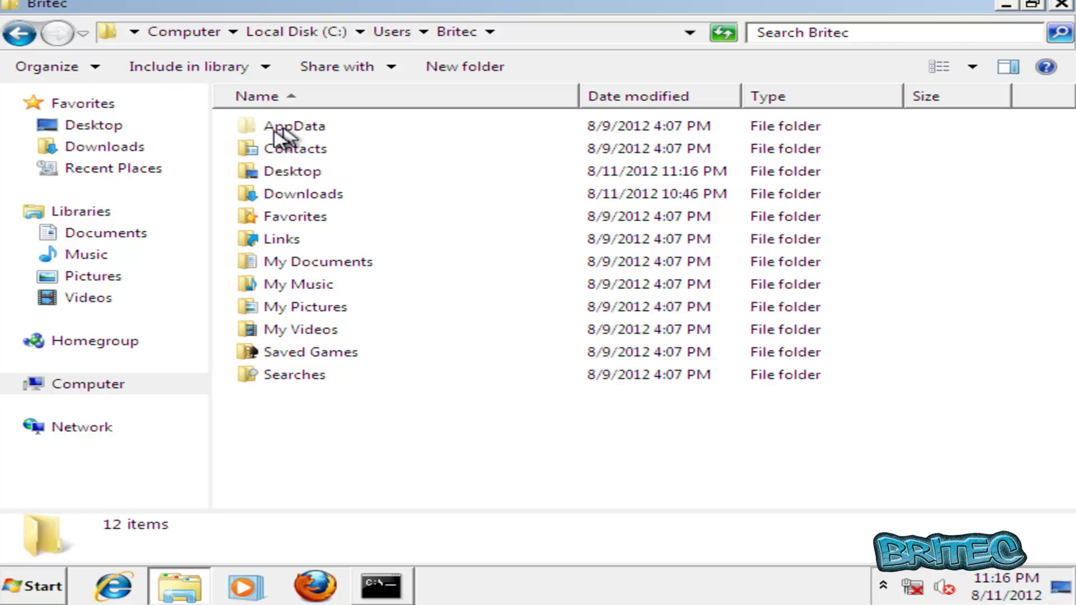
double_click(295, 132)
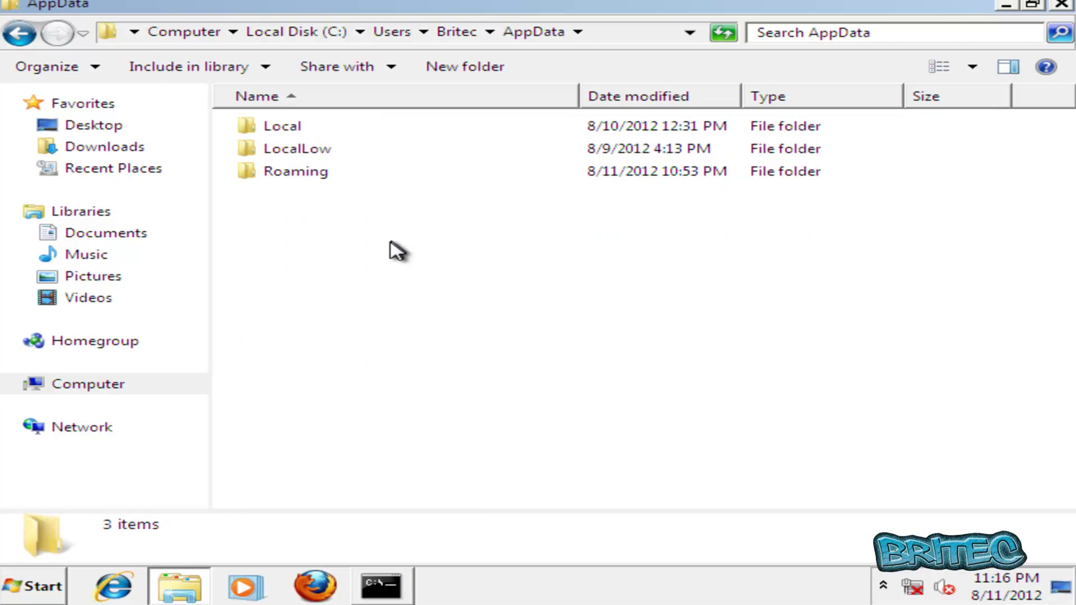
double_click(296, 174)
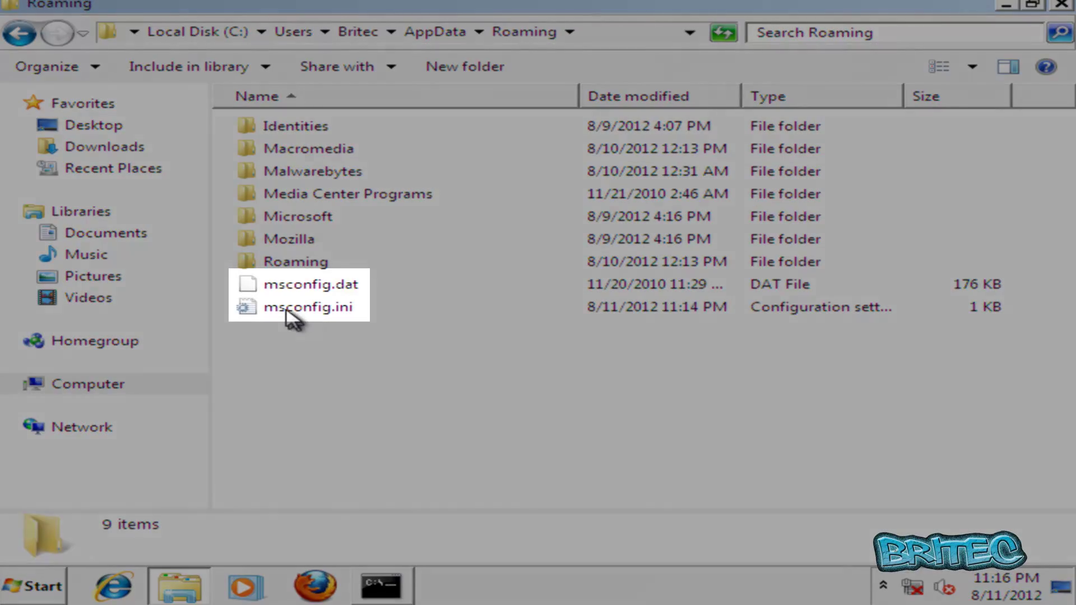
left_click(290, 310)
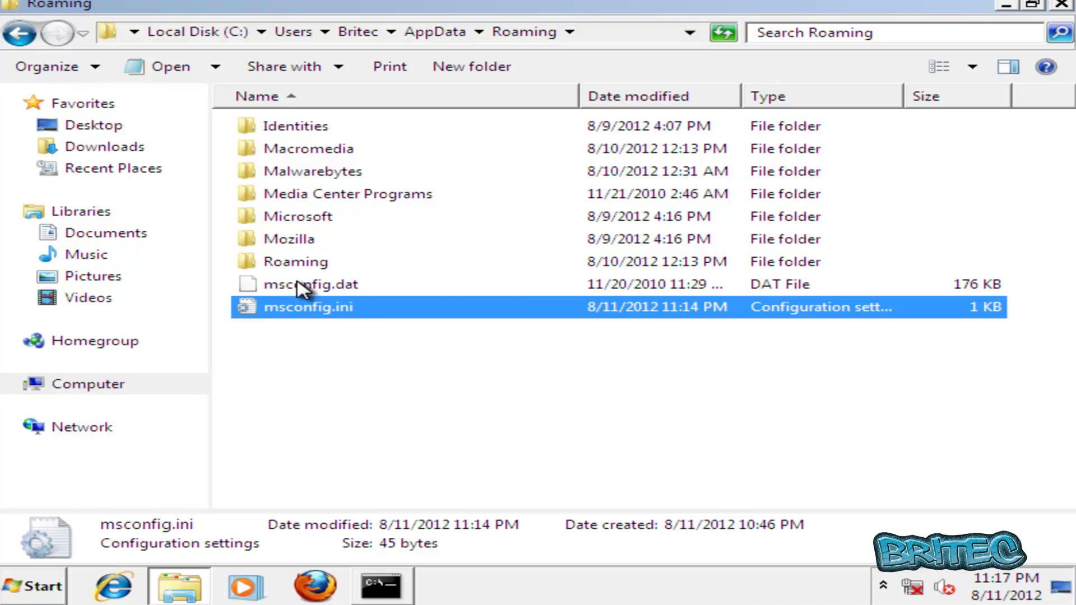
left_click(303, 287, "ctrl")
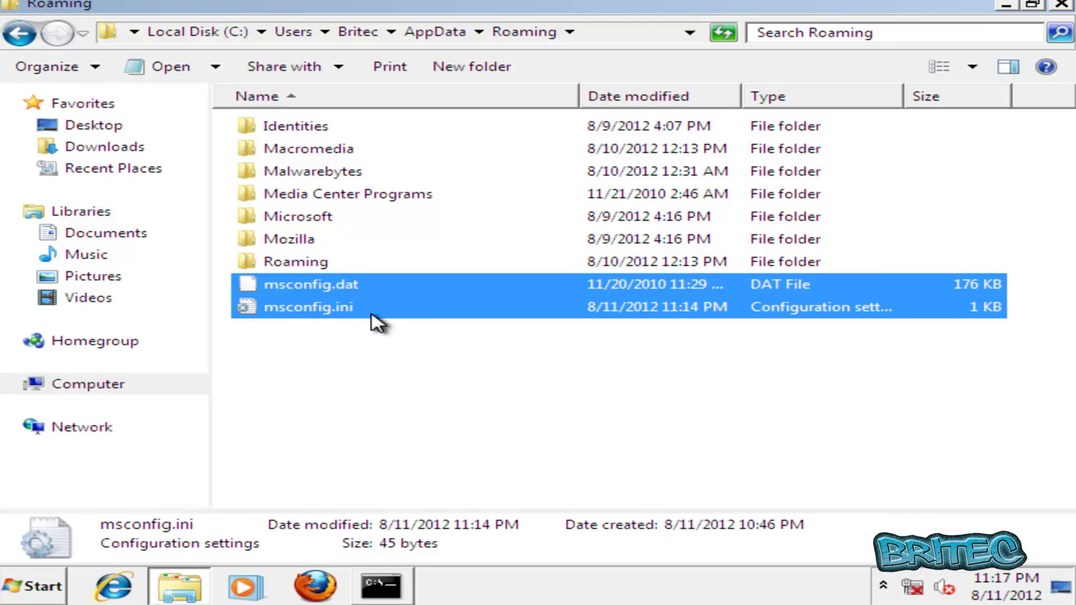
right_click(307, 304)
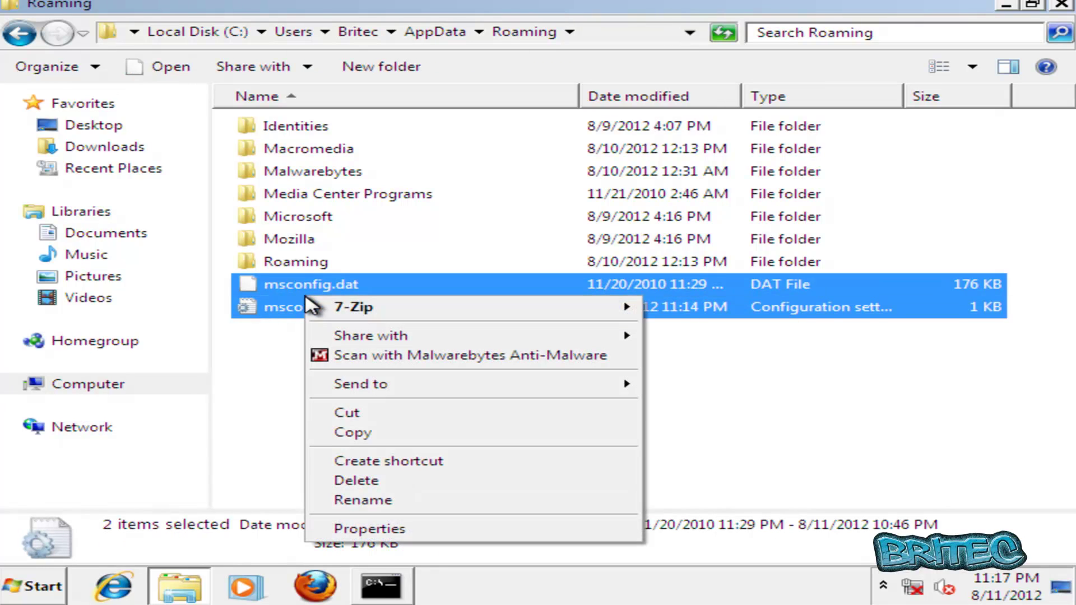
left_click(383, 479)
left_click(632, 313)
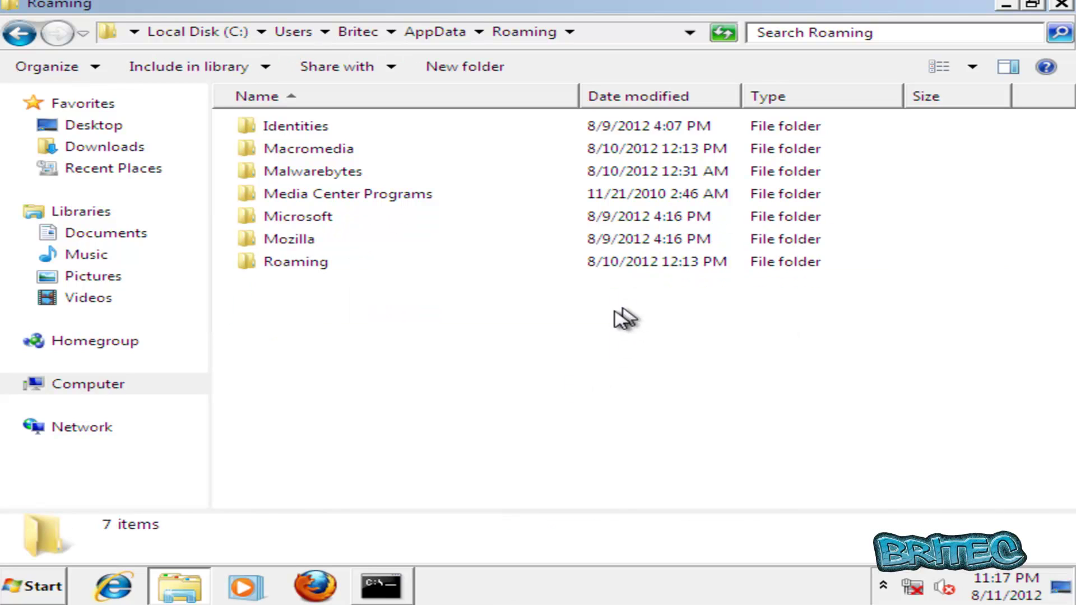
Open AppData\Local\Temp and inspect ic_1.png, ic_2.png, ic_2_3.png, main.html, header.jpg and video.jpg.
left_click(34, 34)
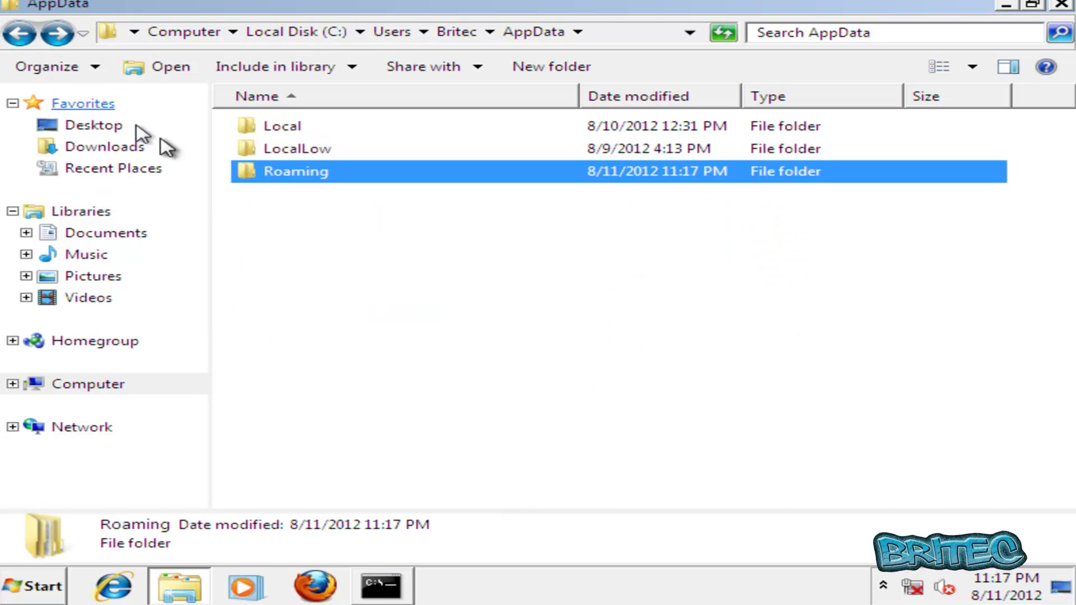
double_click(280, 126)
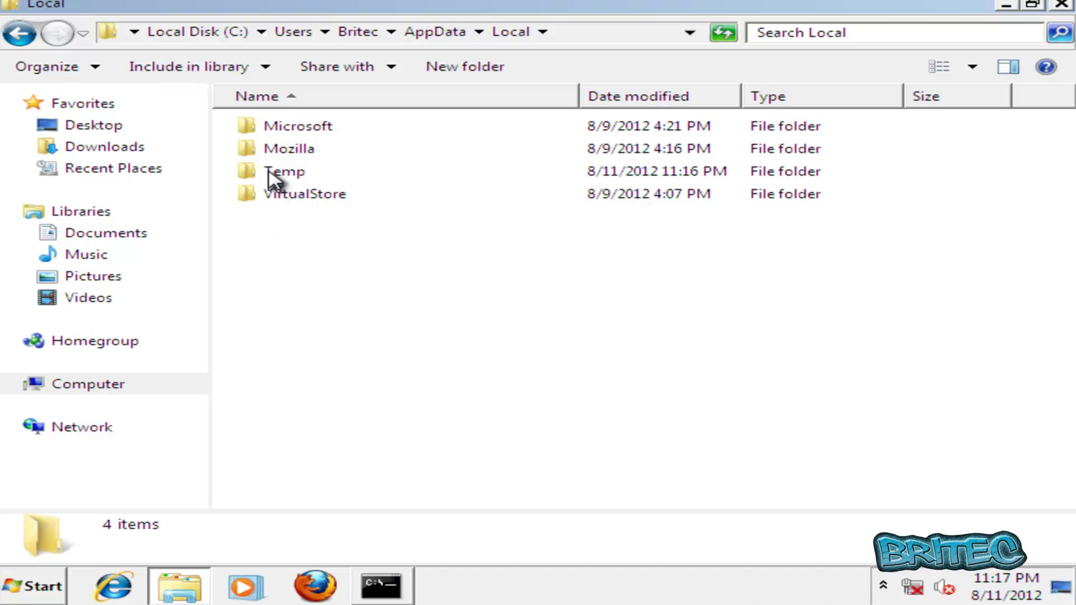
double_click(274, 172)
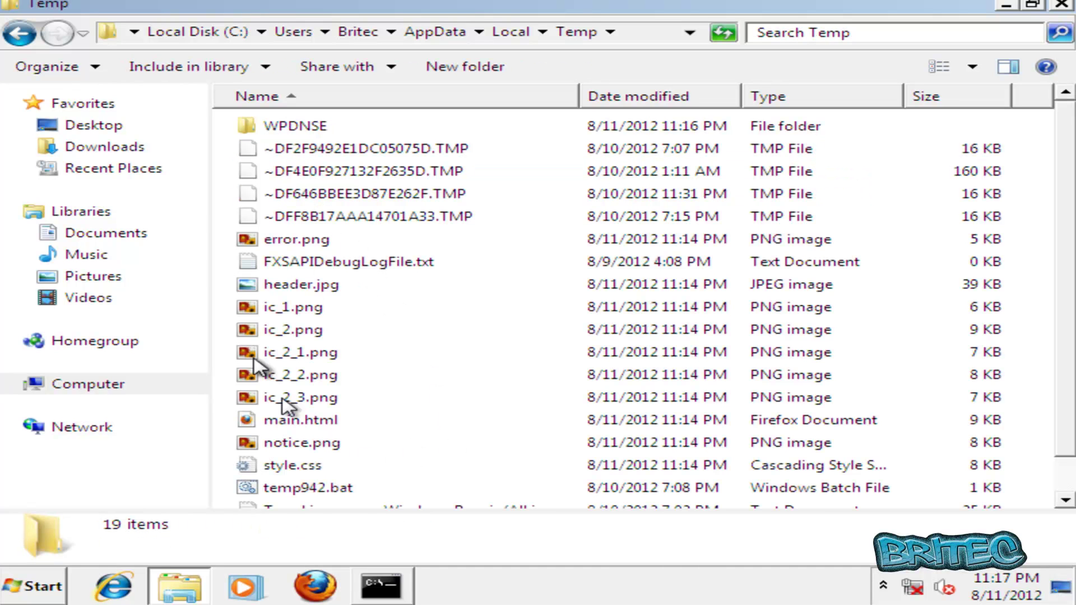
left_click(273, 314)
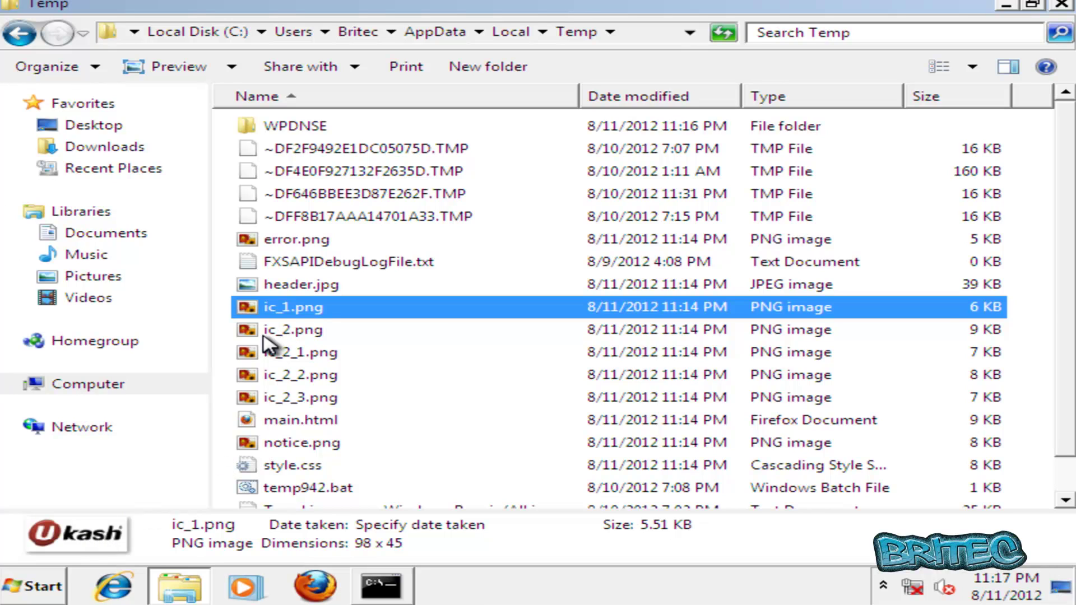
left_click(274, 335)
left_click(291, 401)
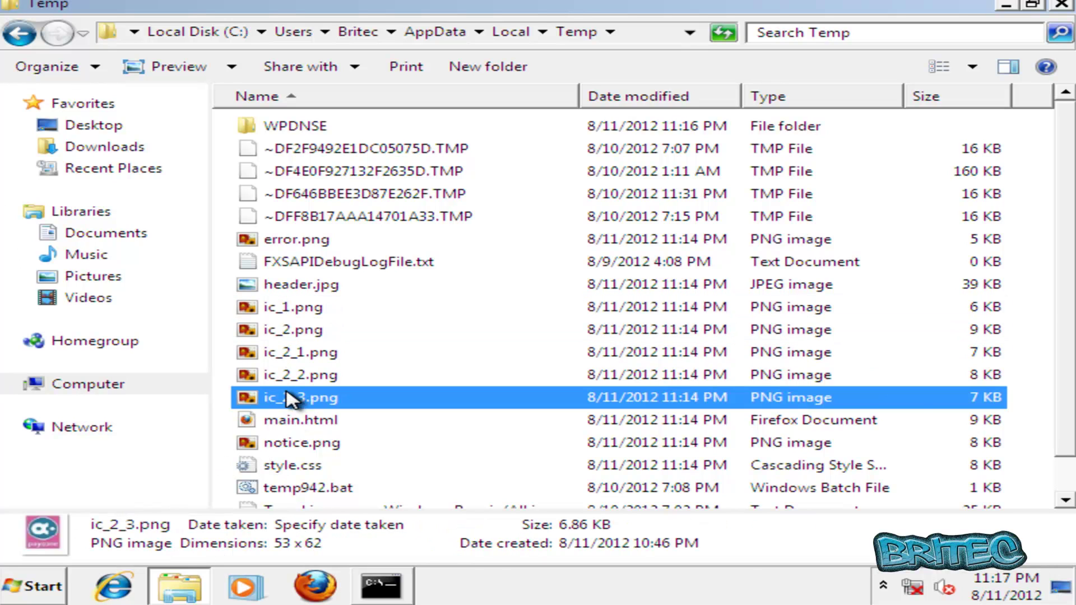
left_click(275, 447)
left_click(270, 420)
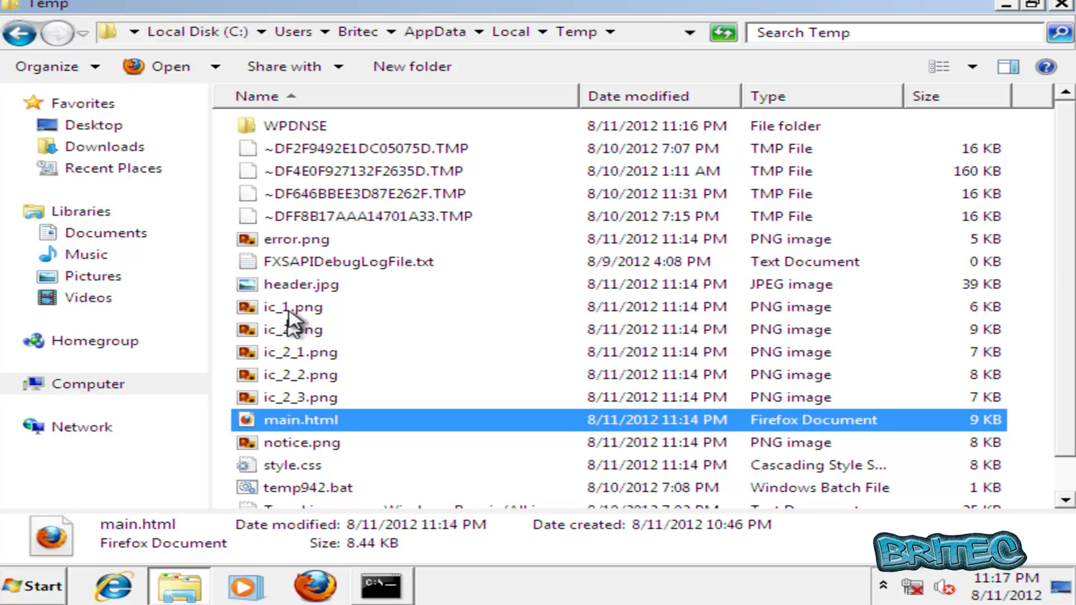
left_click(290, 288)
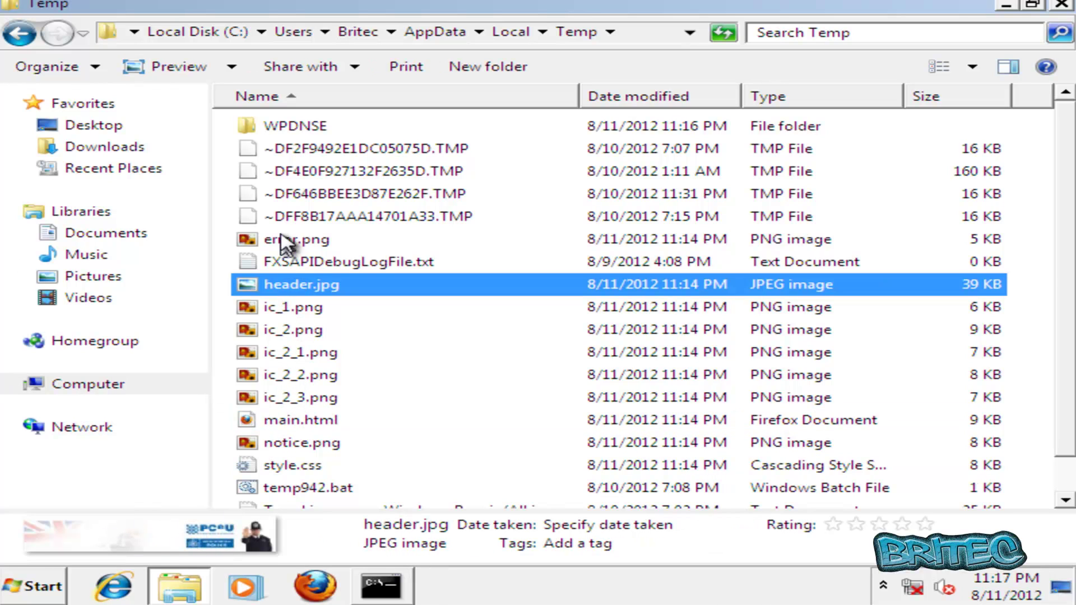
scroll(1067, 387, "down", 2)
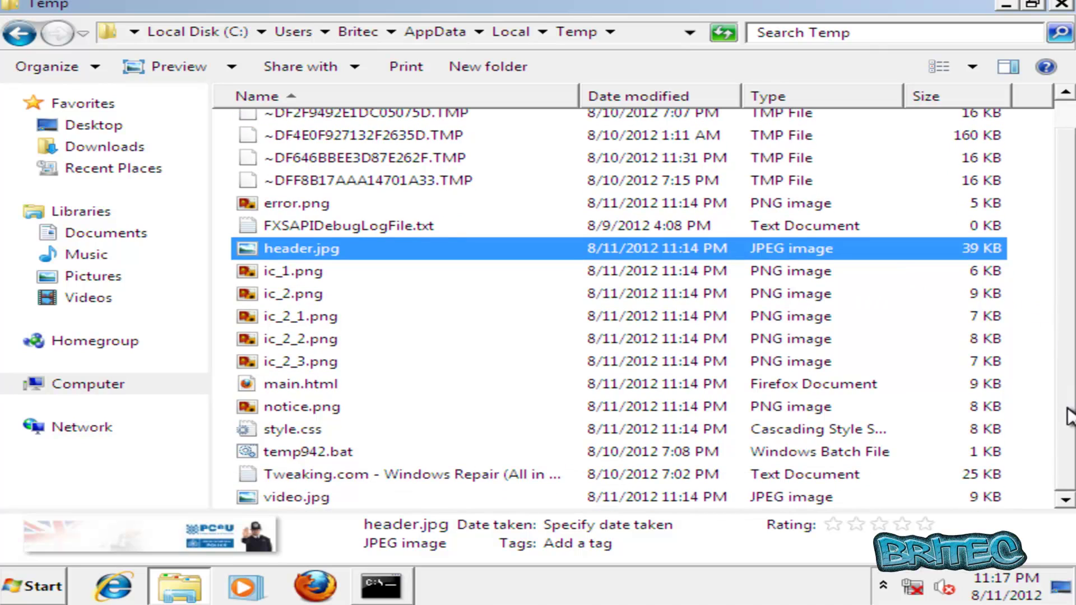
left_click(294, 498)
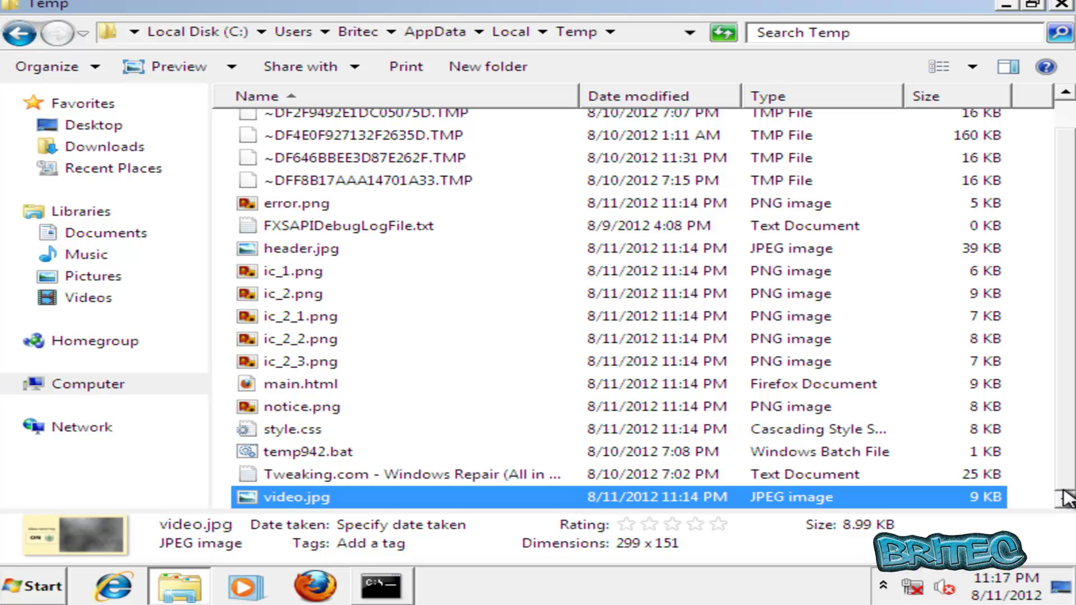
scroll(1065, 498, "up", 1)
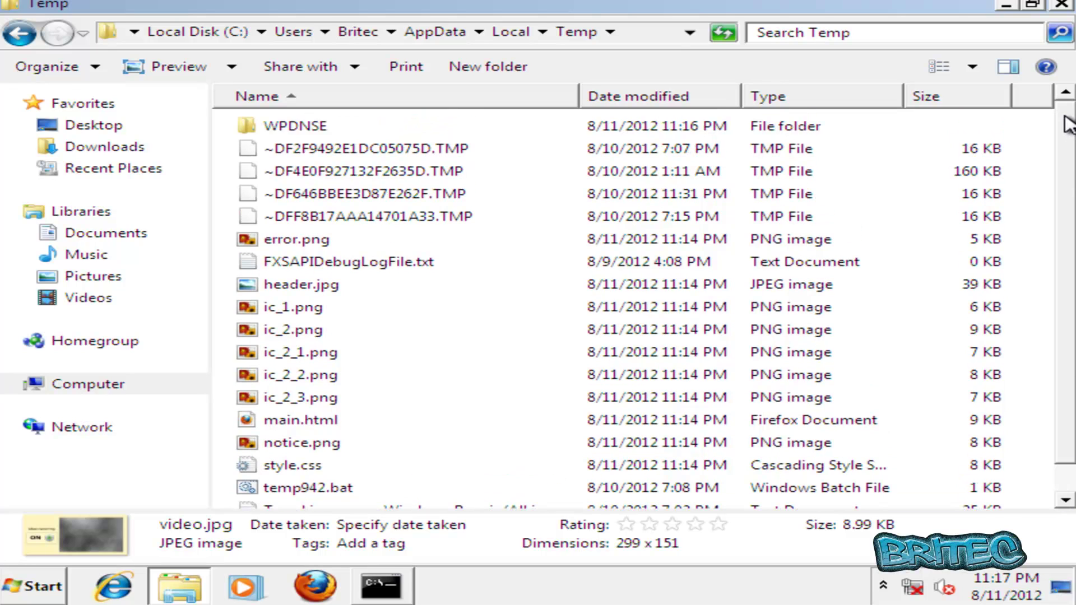
Delete everything in Temp, skip the in-use FXSAPIDebugLogFile.txt, and return to Local.
key("ctrl+a")
right_click(317, 218)
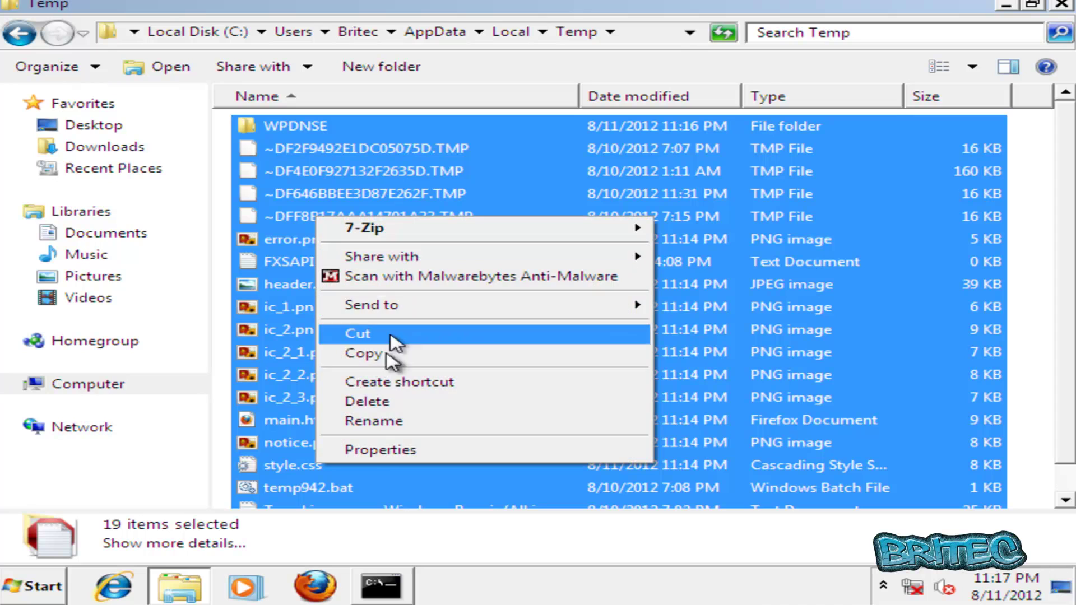
left_click(380, 400)
left_click(653, 308)
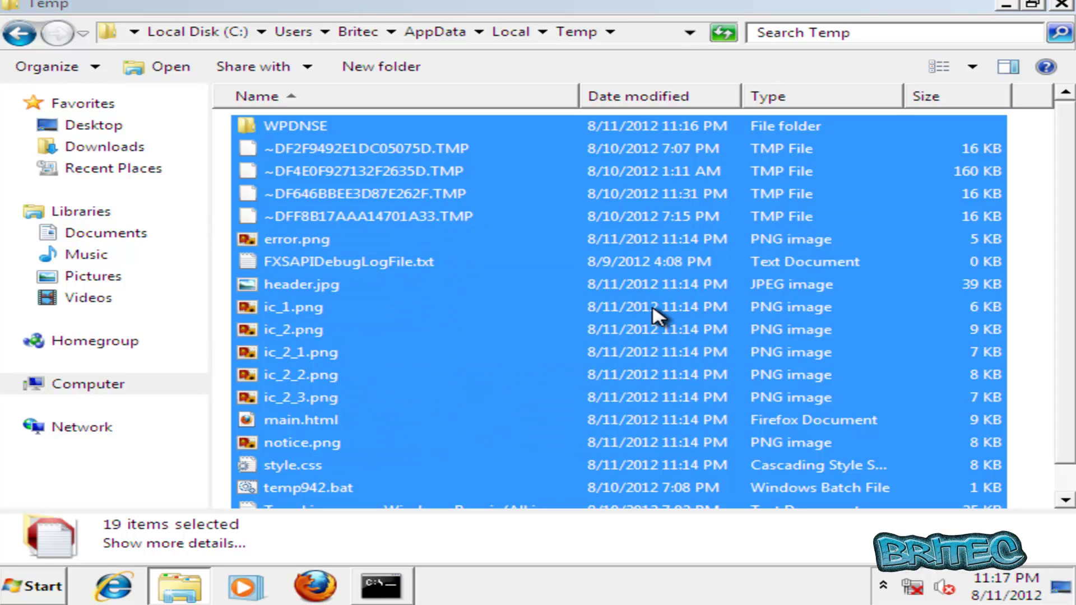
left_click(630, 382)
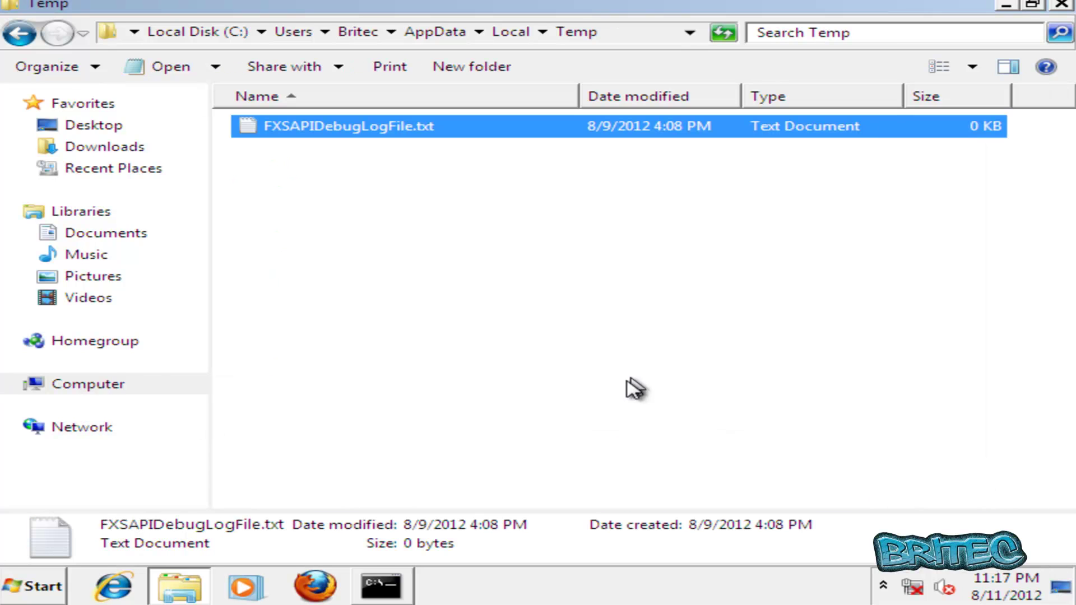
left_click(22, 34)
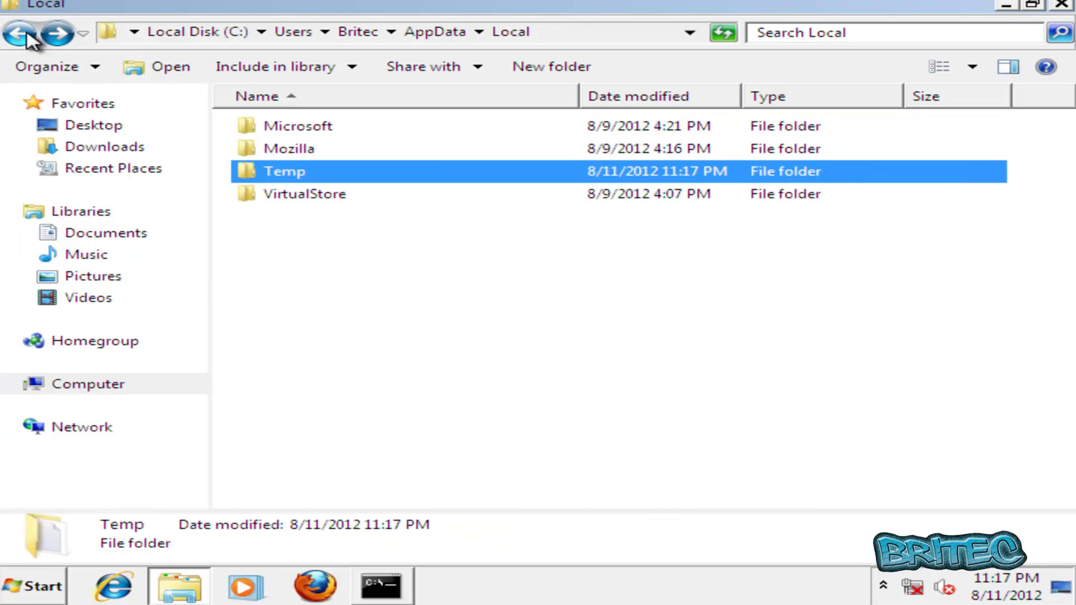
Close Explorer and launch Registry Editor from a regedit Start menu search.
left_click(1064, 5)
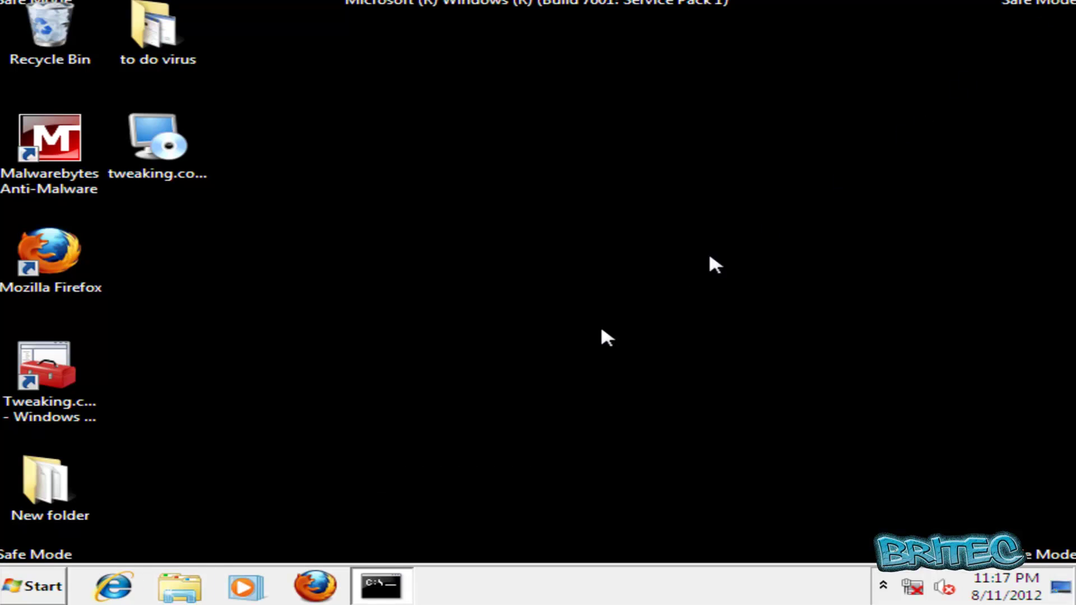
left_click(32, 587)
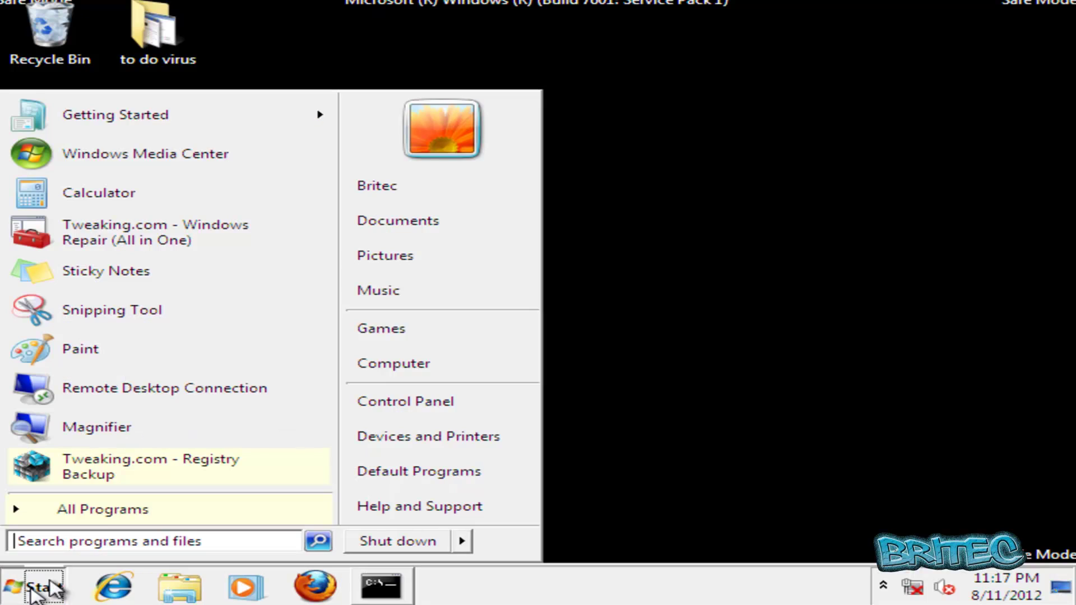
left_click(26, 542)
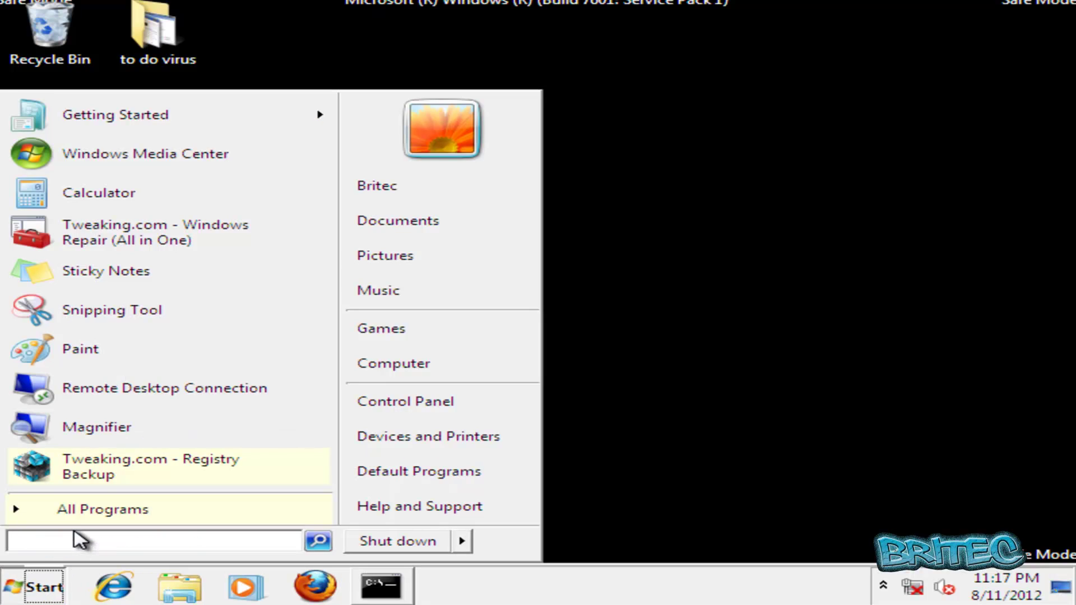
type("regedit")
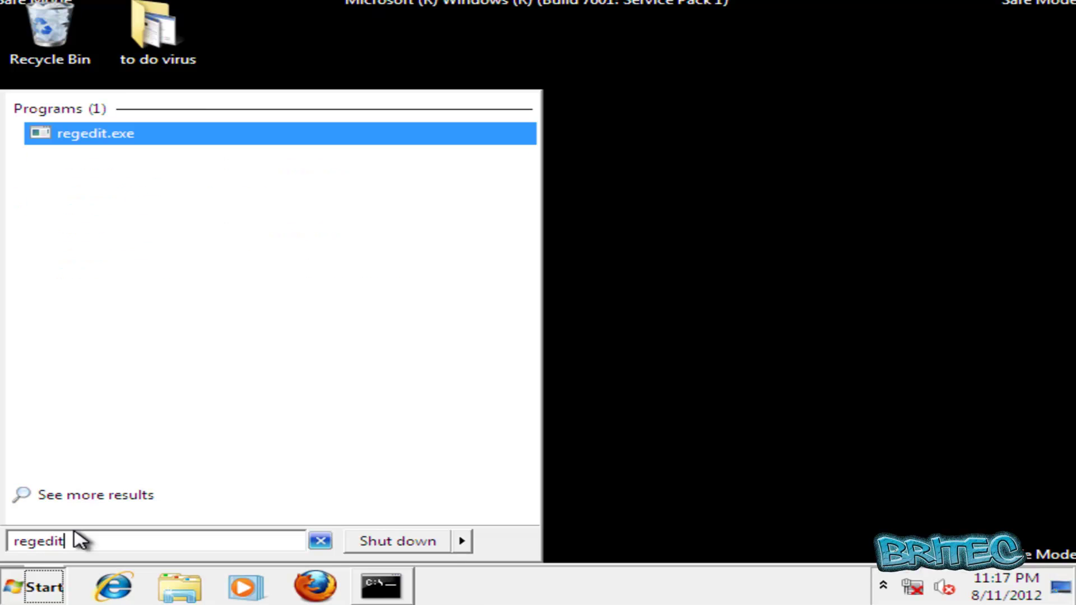
left_click(87, 135)
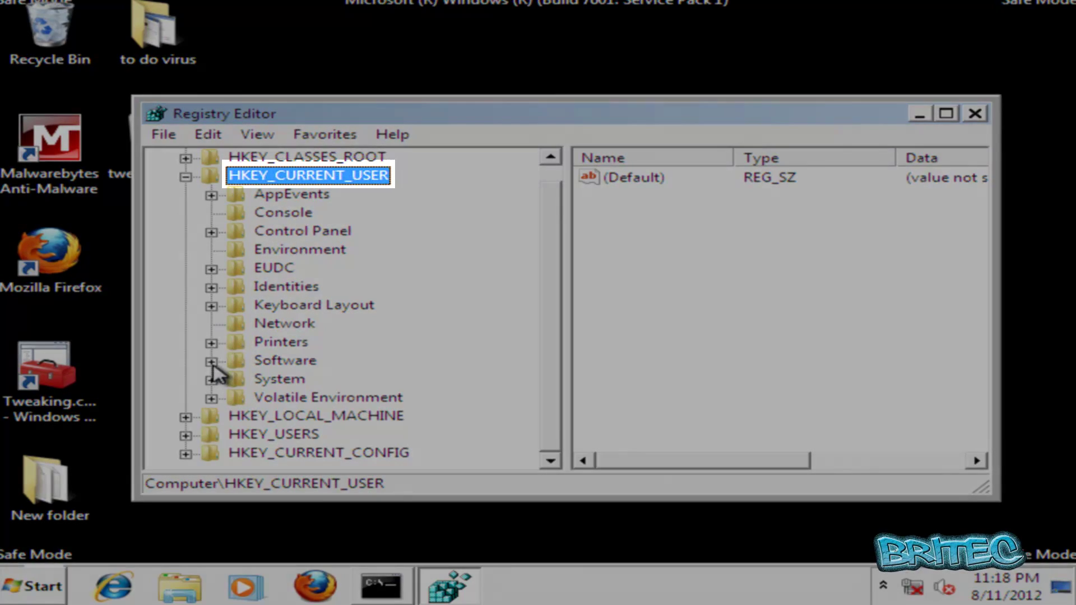
Navigate to HKCU\Software\Microsoft\Windows\CurrentVersion\Run.
left_click(211, 361)
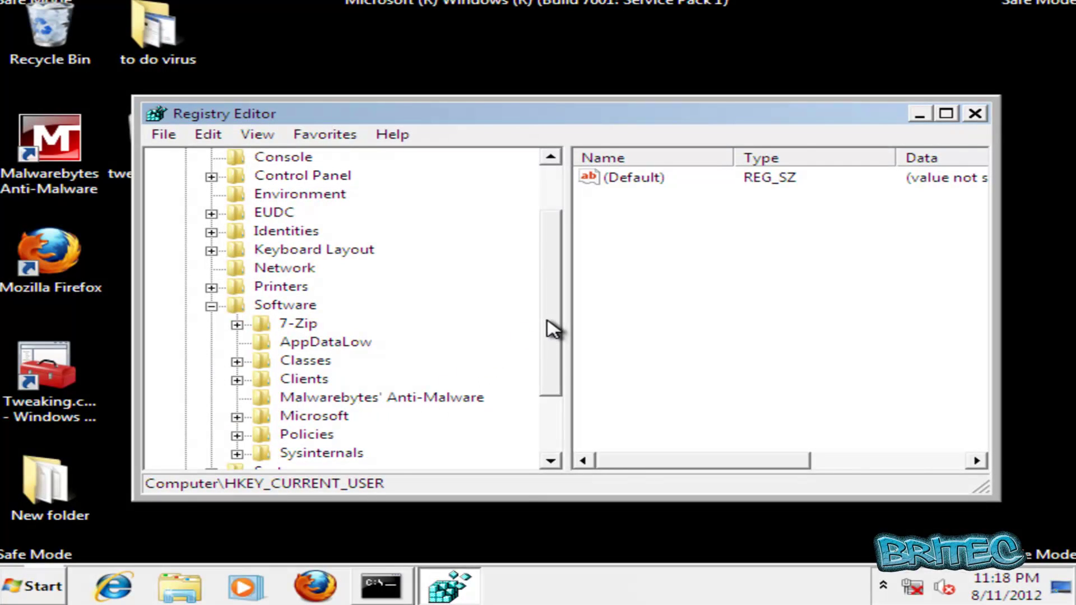
left_click_drag(547, 329, 548, 372)
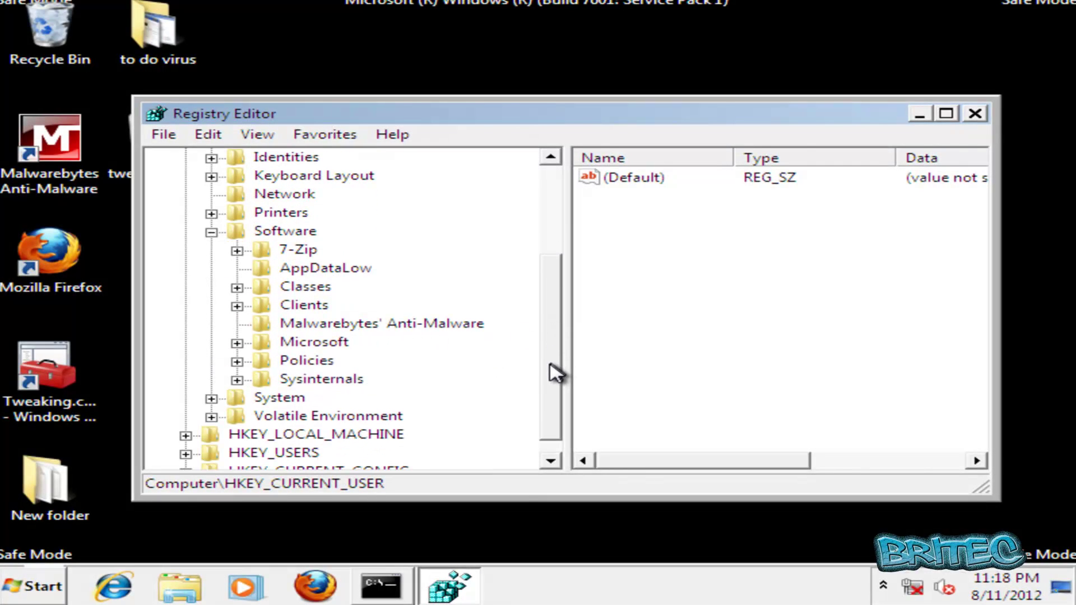
left_click(238, 342)
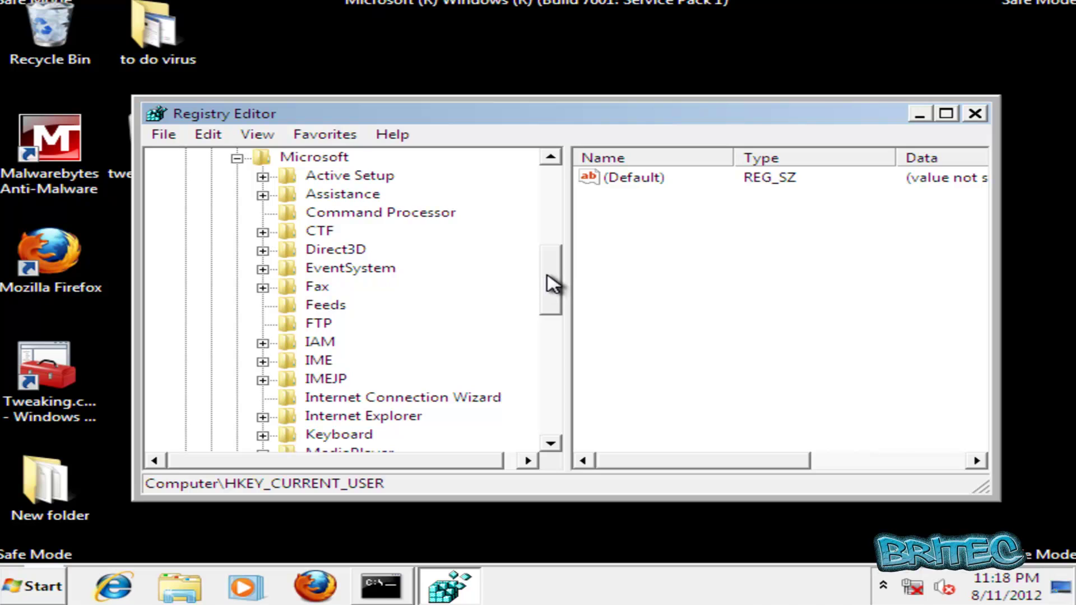
left_click_drag(550, 281, 560, 366)
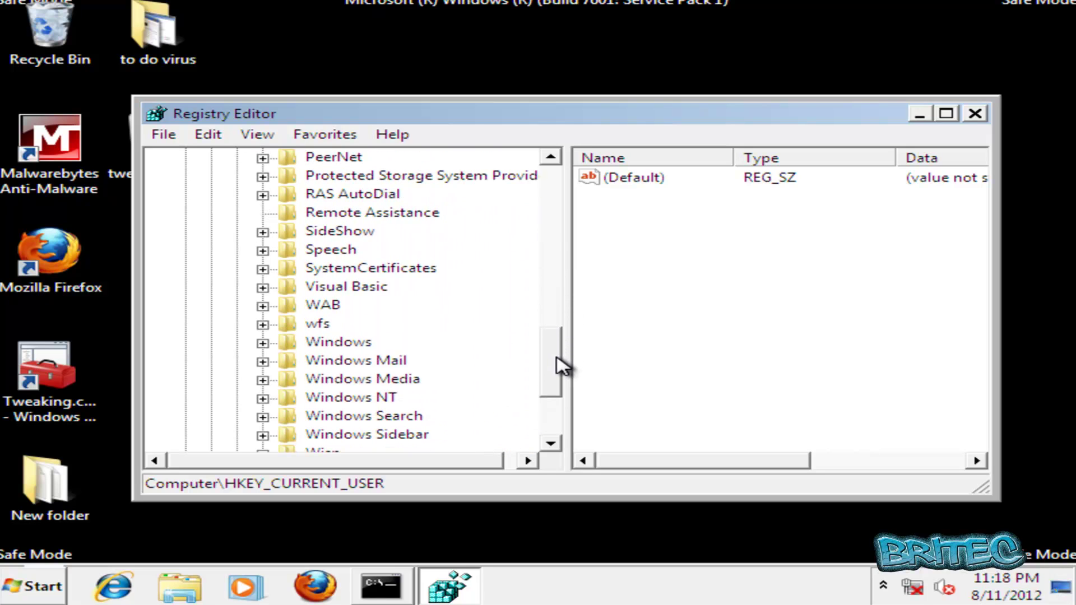
left_click(262, 342)
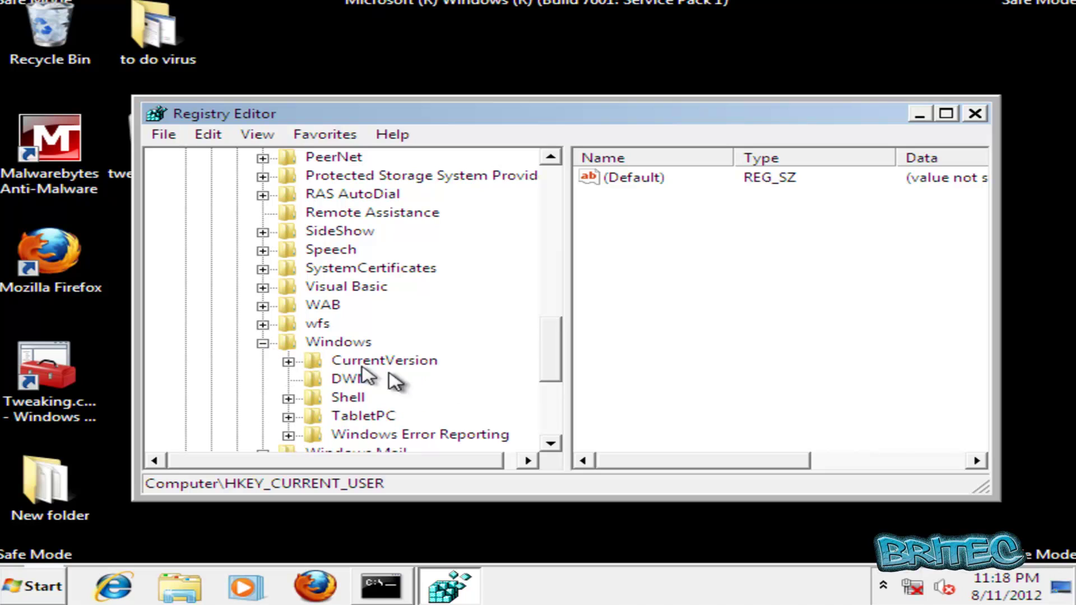
left_click(288, 361)
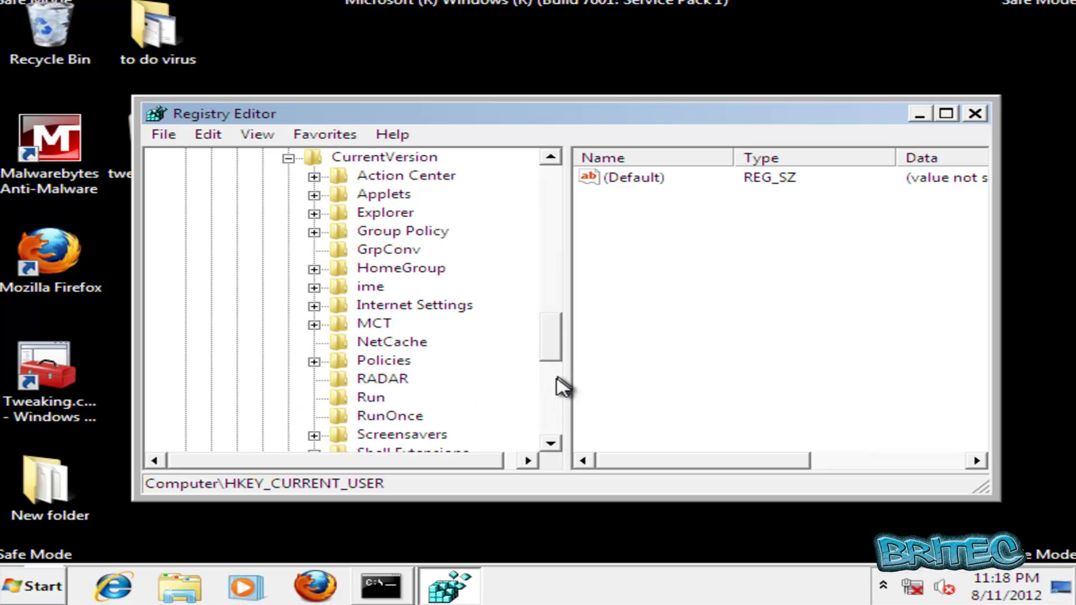
left_click(372, 398)
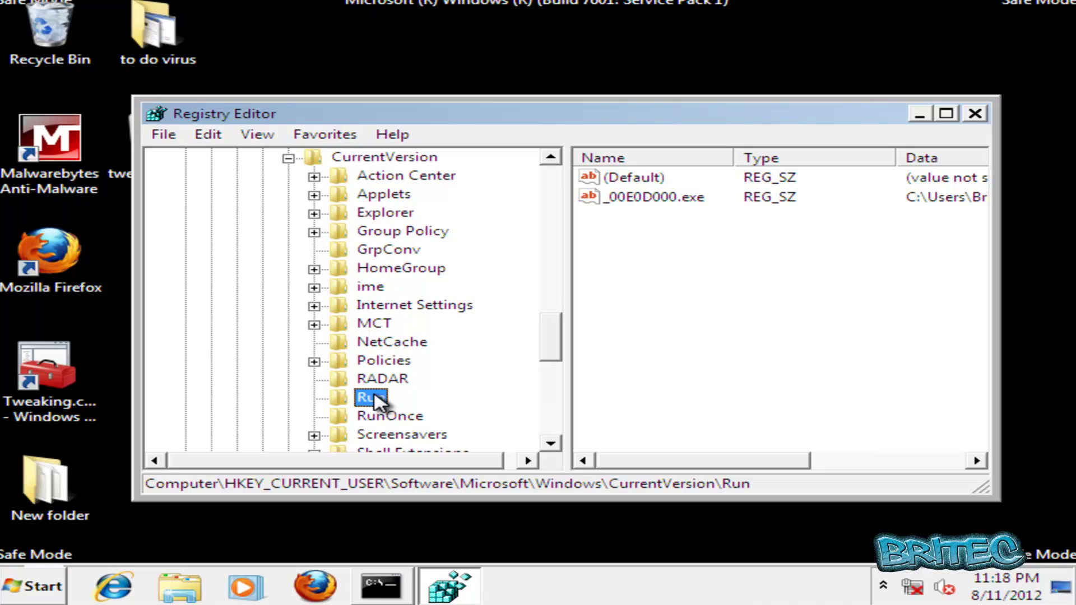
Check the _00E0D000.exe startup value's path, then delete the value.
left_click(644, 202)
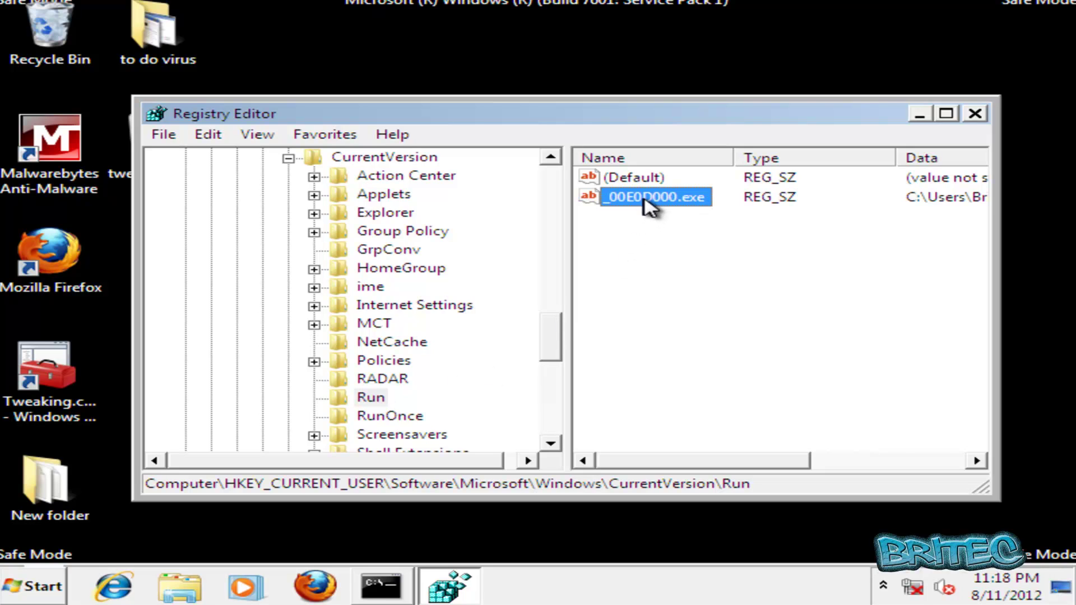
double_click(650, 204)
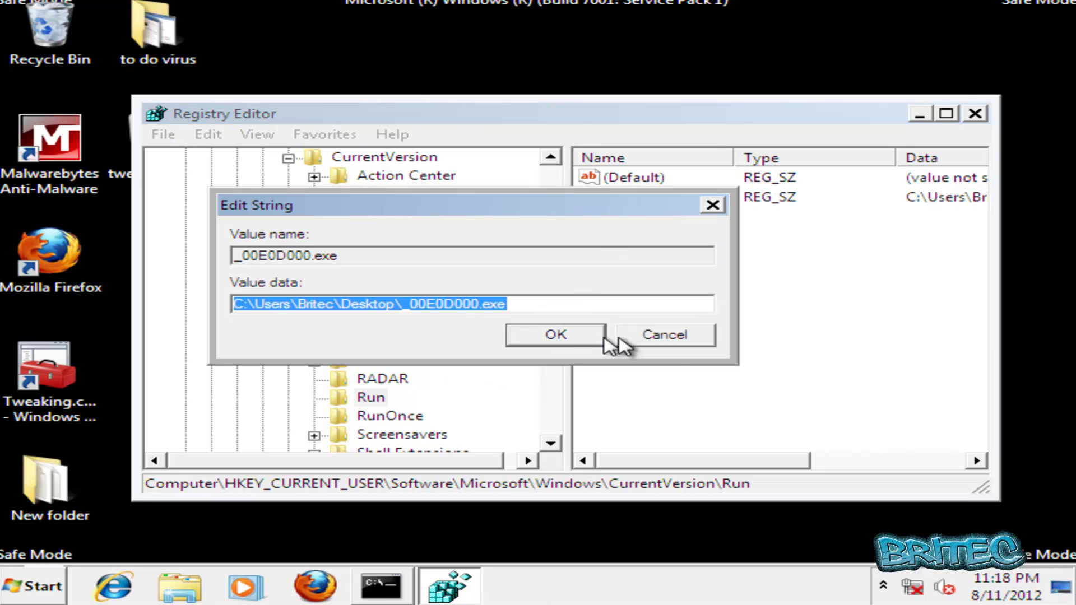
left_click(664, 336)
right_click(677, 201)
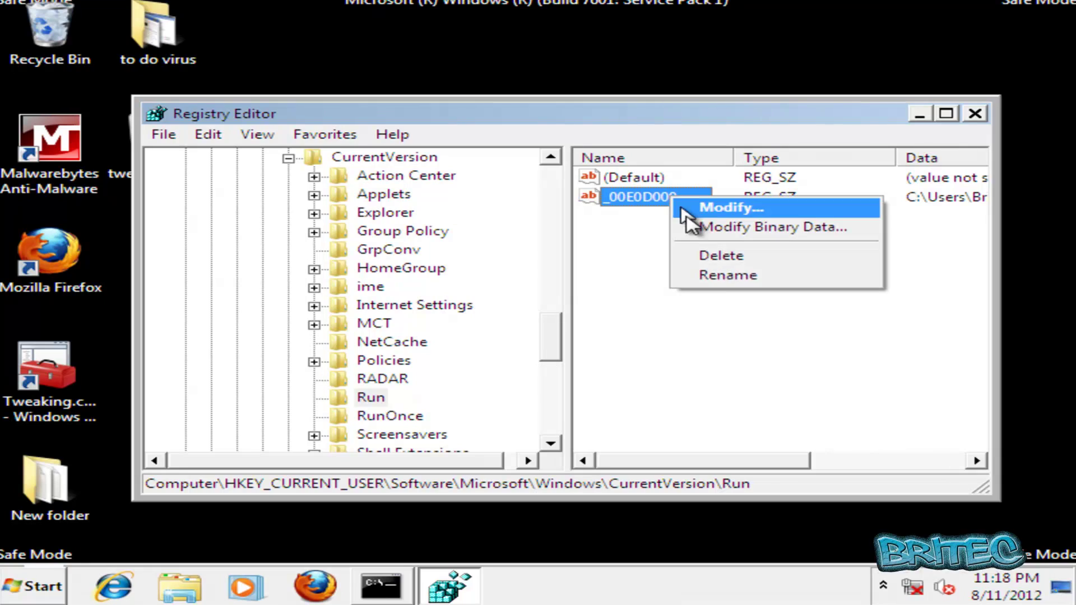
left_click(717, 252)
left_click(721, 290)
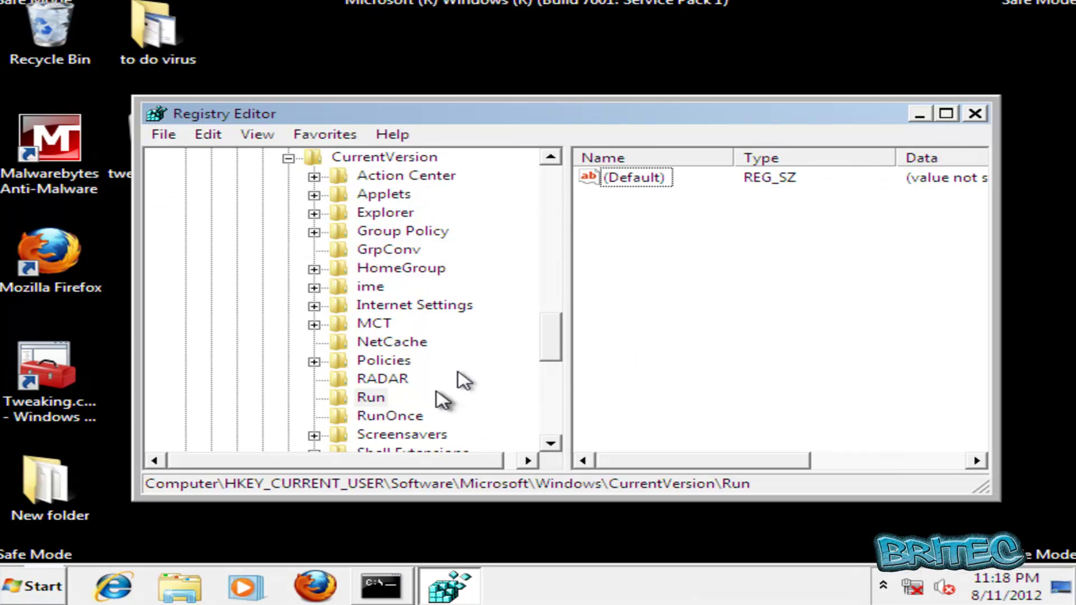
Check RunOnce, then expand HKCU\Software\Microsoft\Windows NT\CurrentVersion and select Winlogon.
left_click(380, 421)
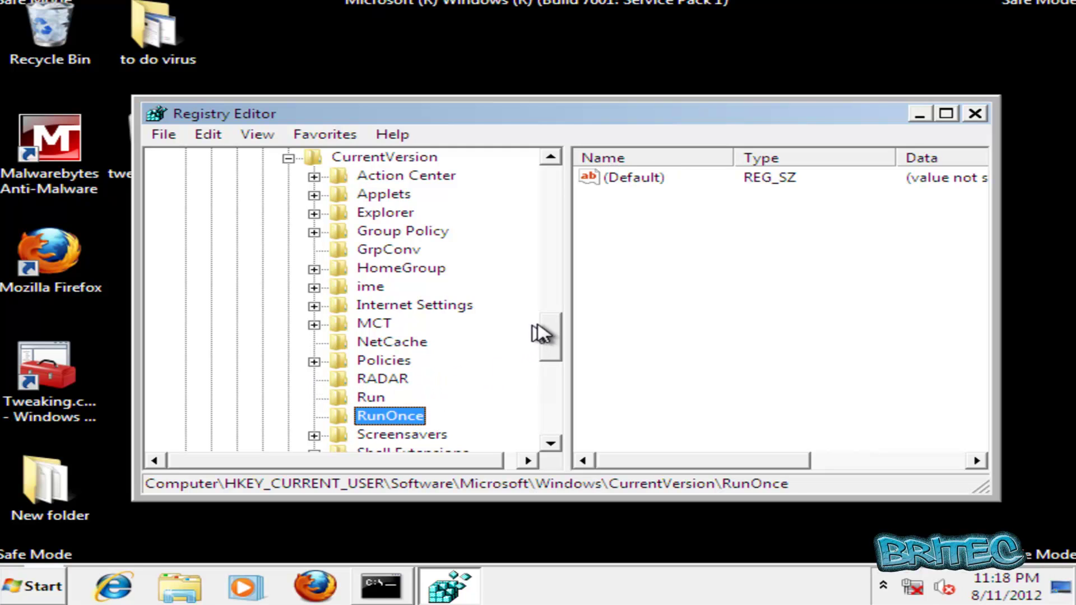
scroll(551, 336, "up", 1)
scroll(495, 327, "up", 1)
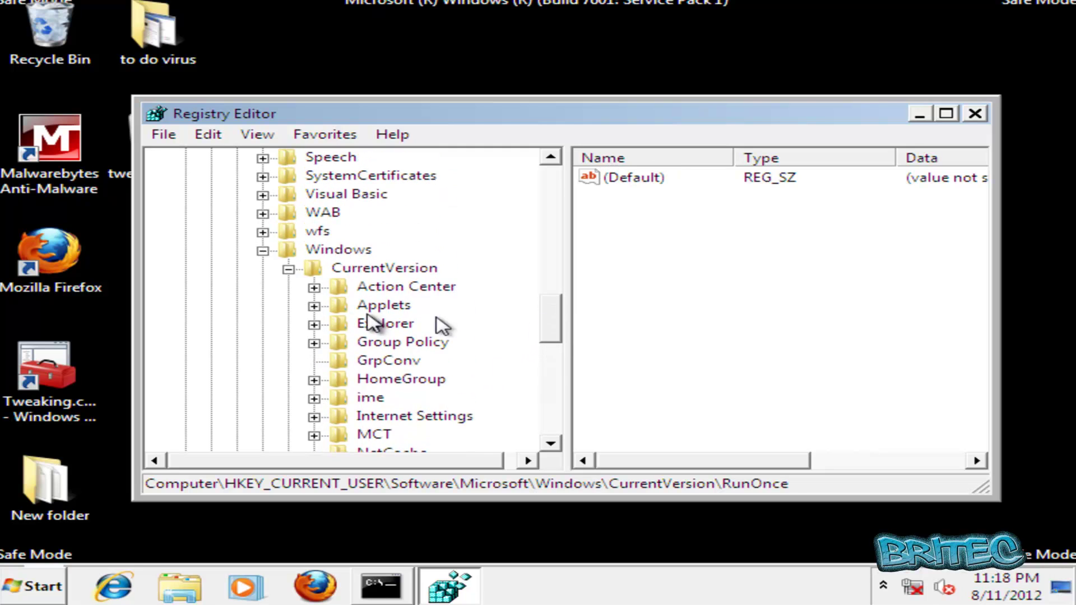
left_click(289, 268)
left_click(262, 250)
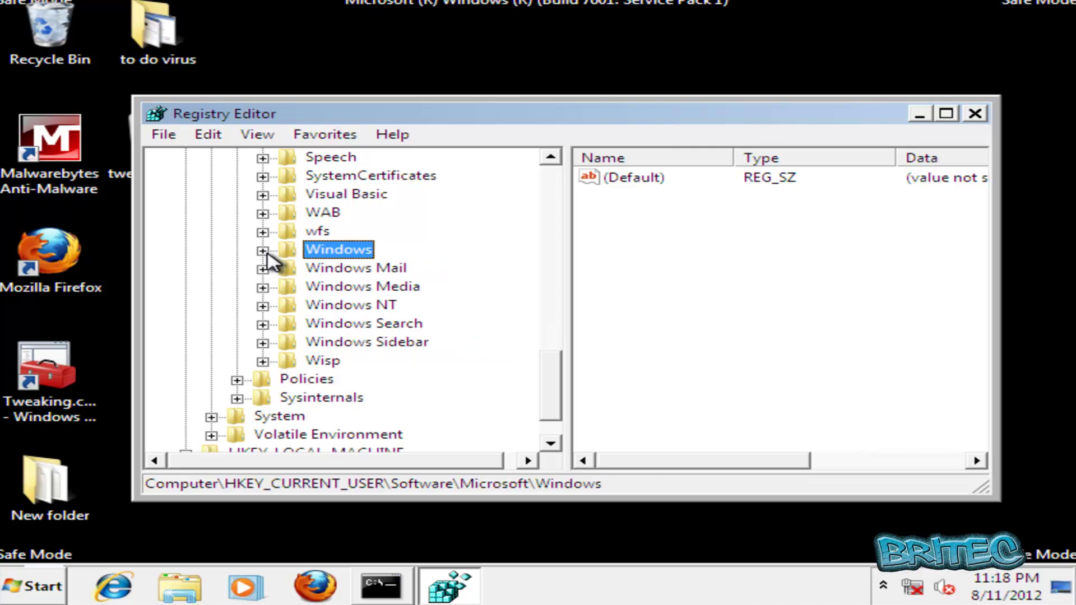
left_click(262, 306)
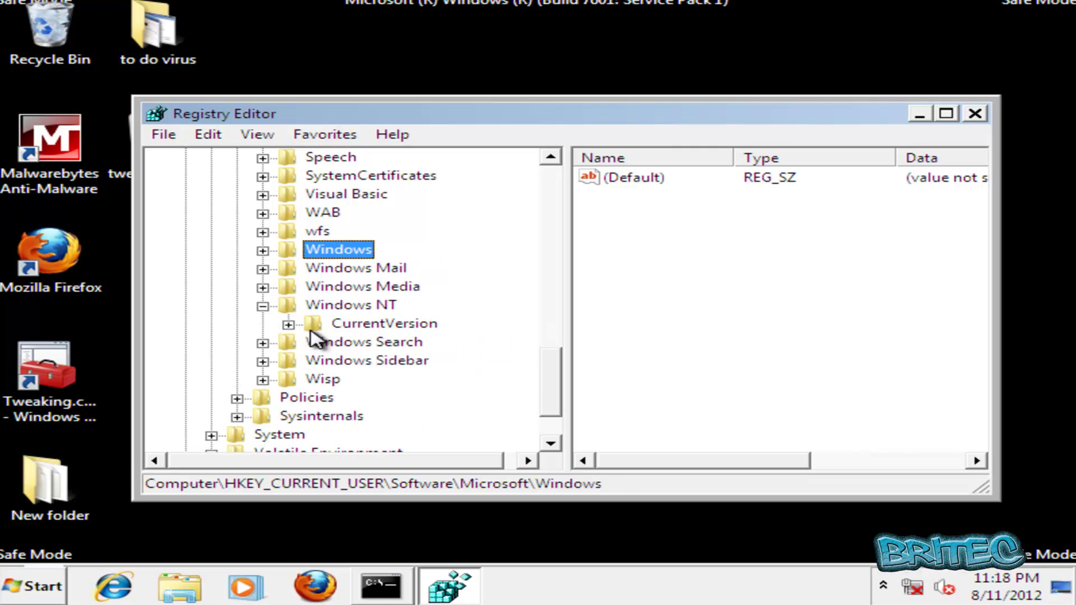
left_click(289, 323)
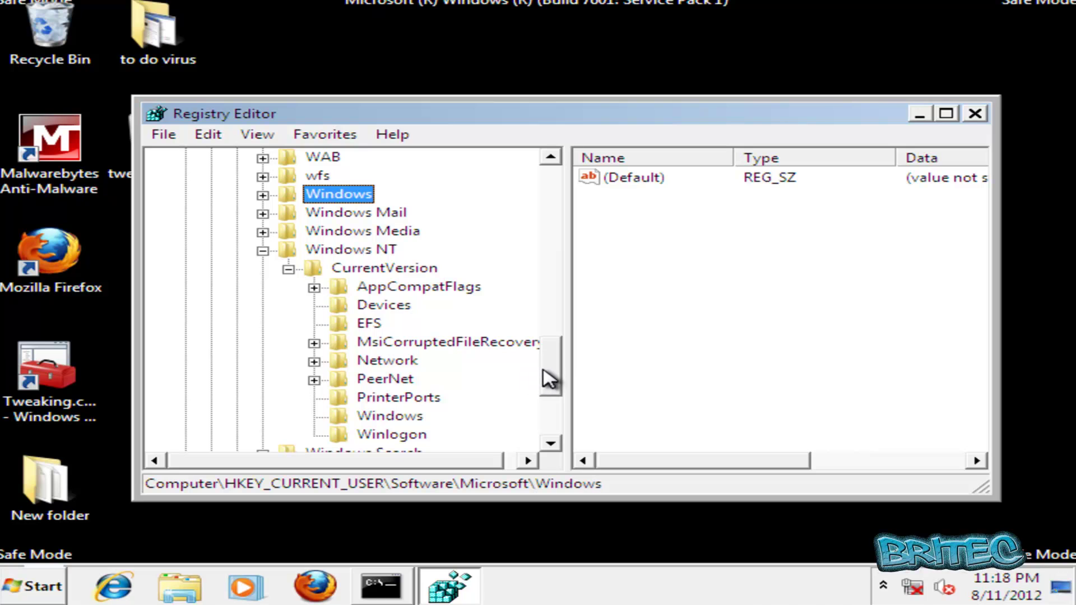
scroll(550, 378, "down", 1)
scroll(546, 370, "down", 1)
left_click(401, 363)
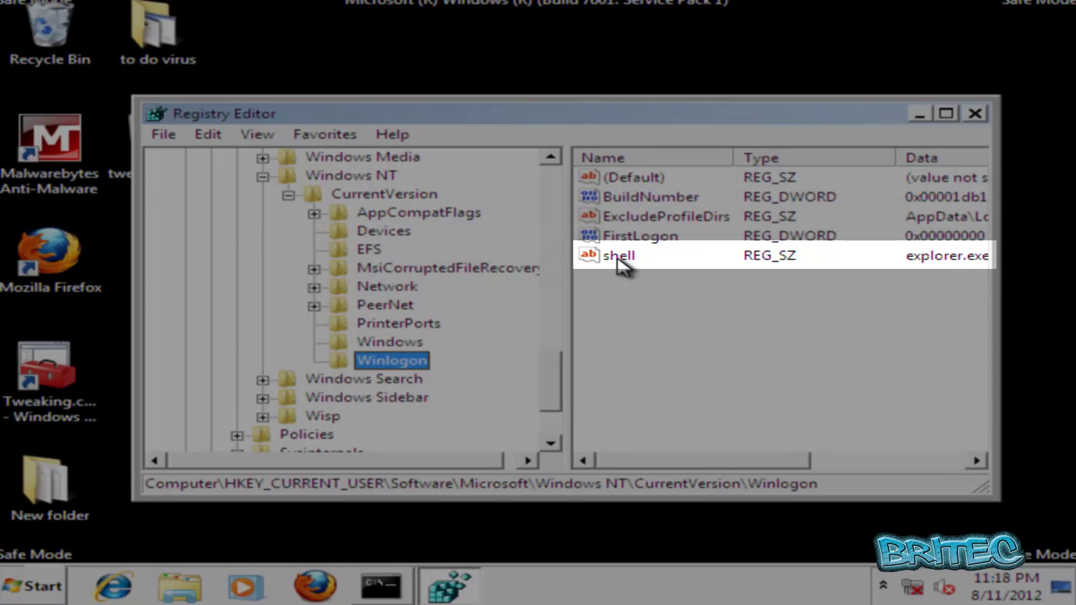
Strip the msconfig.dat path from the shell value, leaving explorer.exe, then close Registry Editor.
double_click(621, 259)
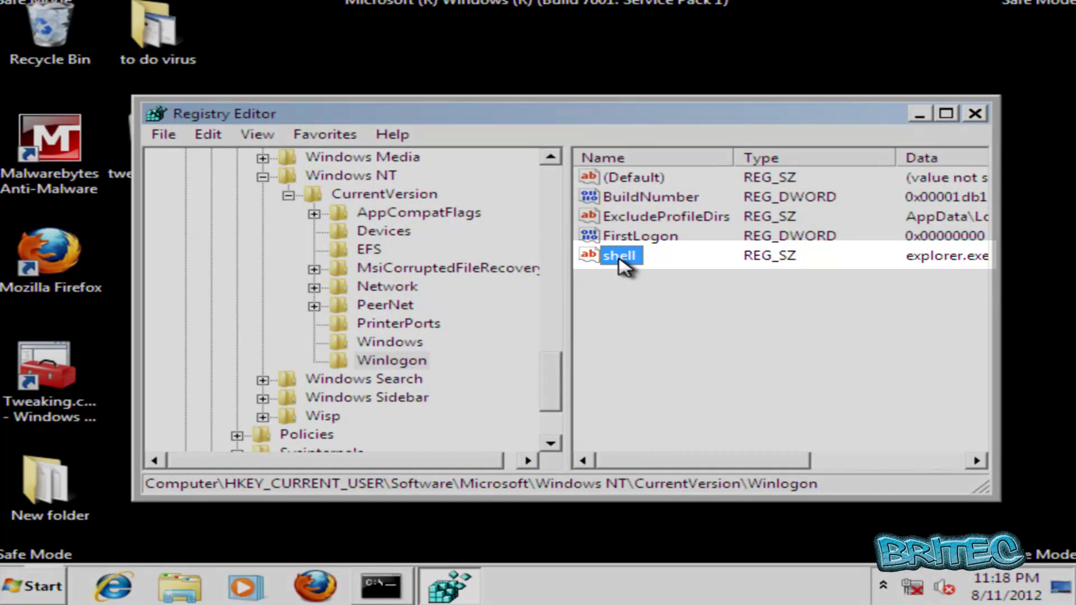
left_click(597, 306)
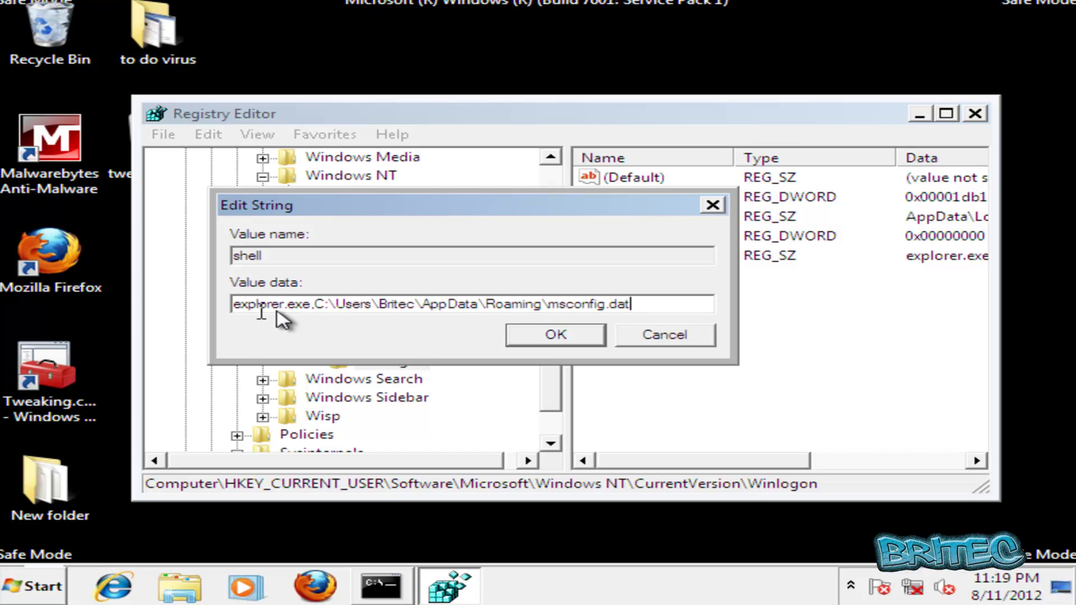
left_click_drag(628, 301, 308, 305)
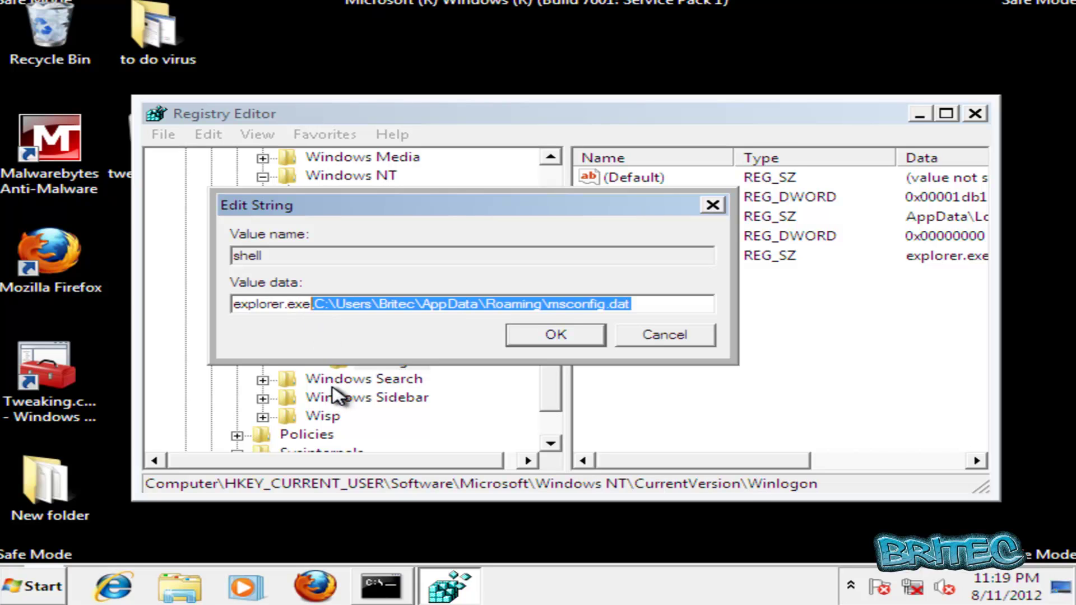
key("Delete")
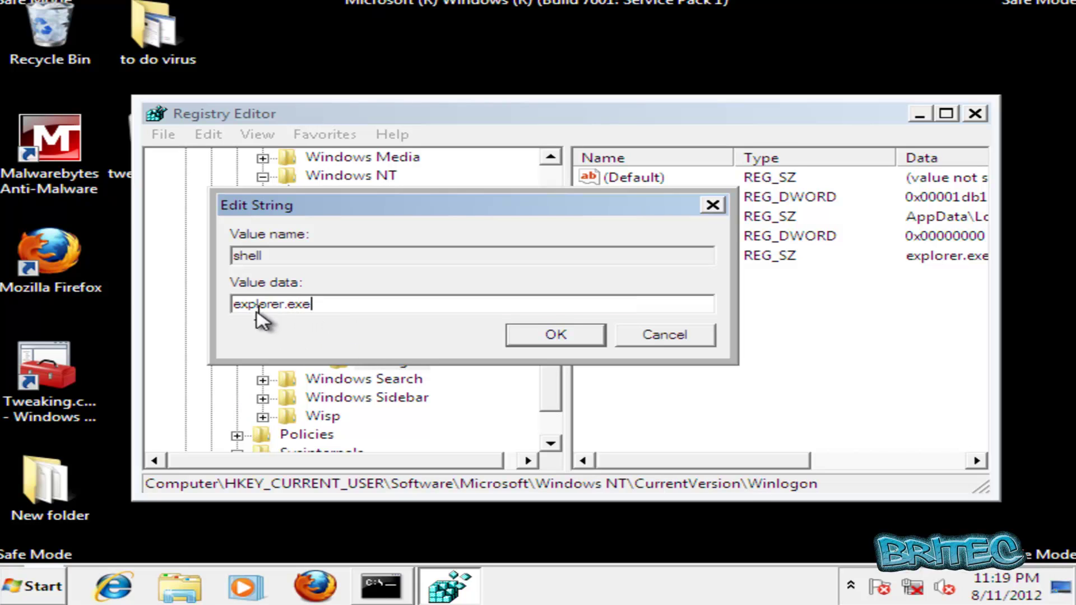
left_click(553, 338)
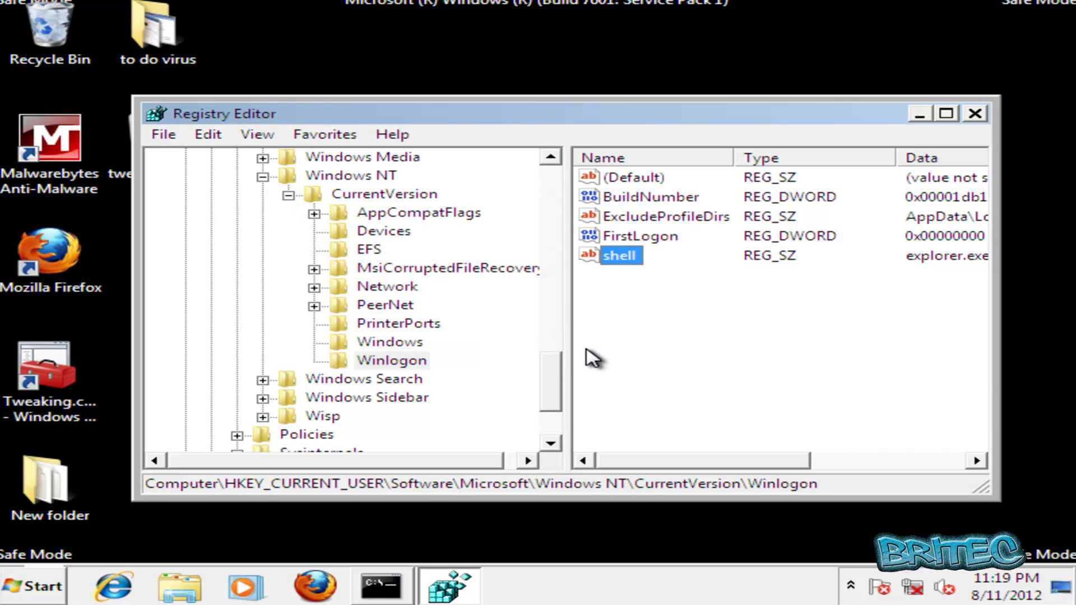
mouse_move(648, 460)
left_mouse_down()
mouse_move(836, 476)
mouse_move(644, 476)
left_mouse_up()
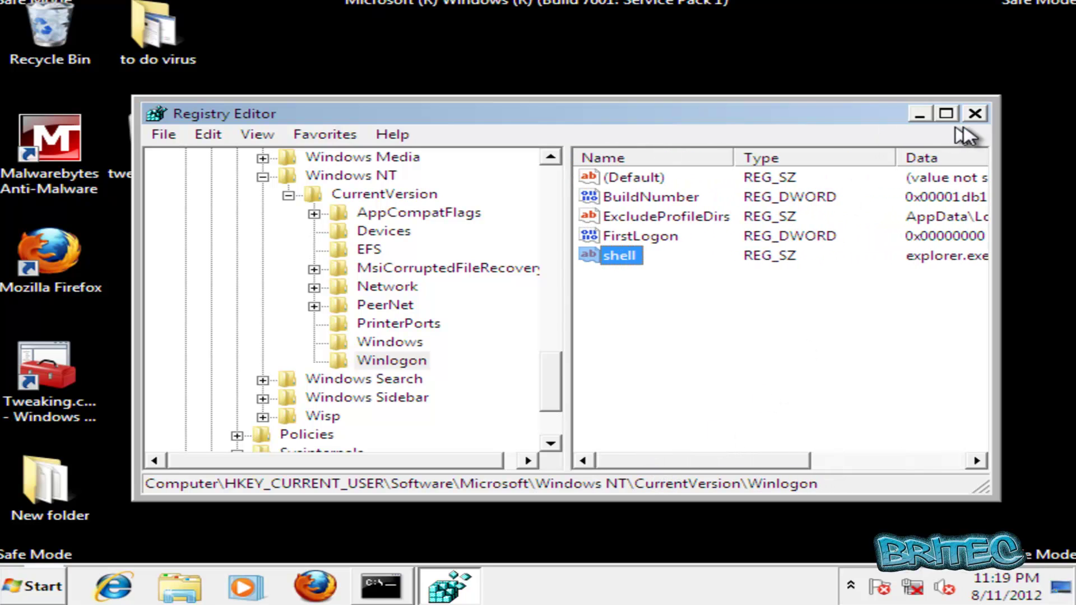
left_click(975, 113)
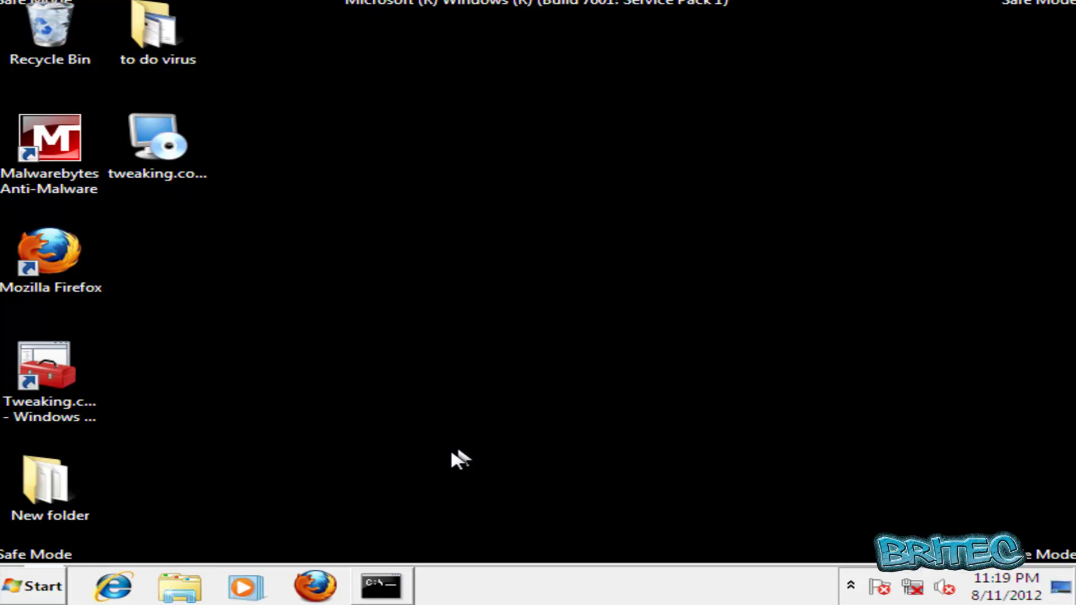
Restart Windows from the Start menu to leave Safe Mode and boot normally.
left_click(52, 586)
left_click(462, 542)
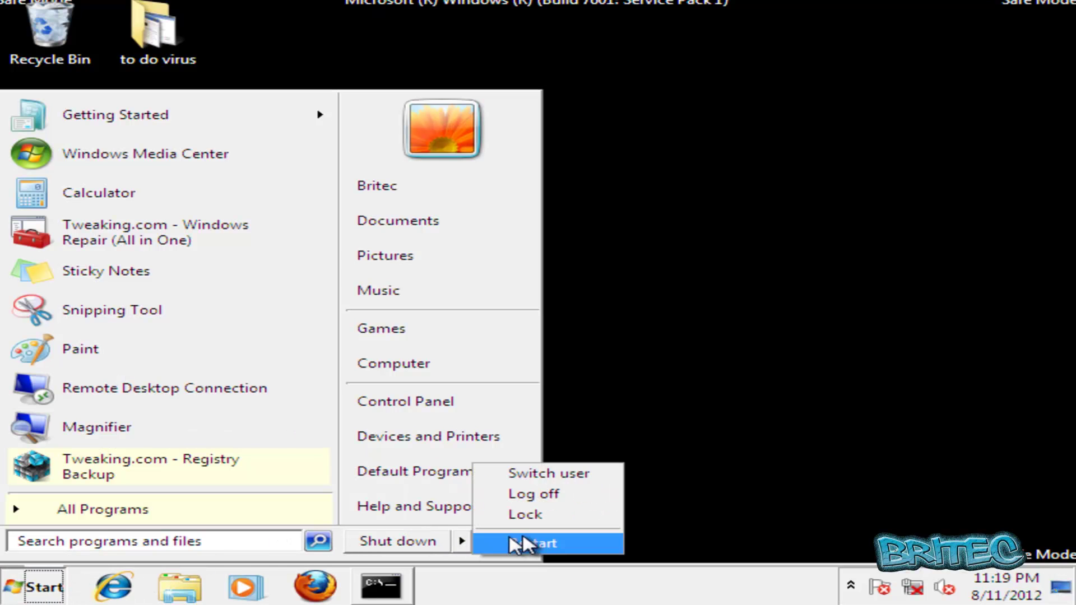
left_click(515, 542)
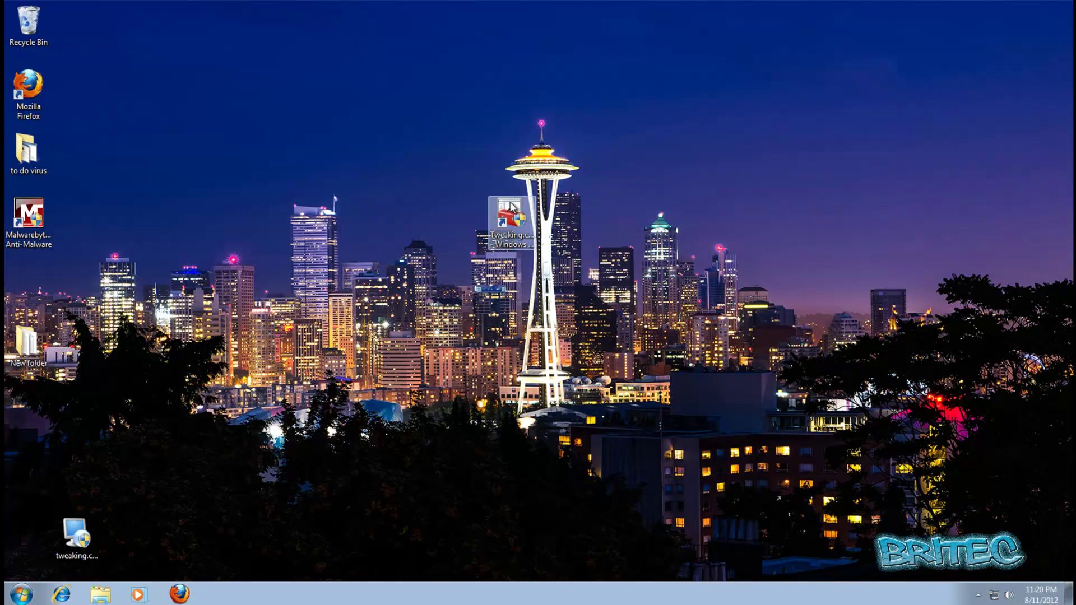
Launch Malwarebytes Anti-Malware from its desktop shortcut and approve the UAC prompt.
left_click_drag(510, 216, 24, 400)
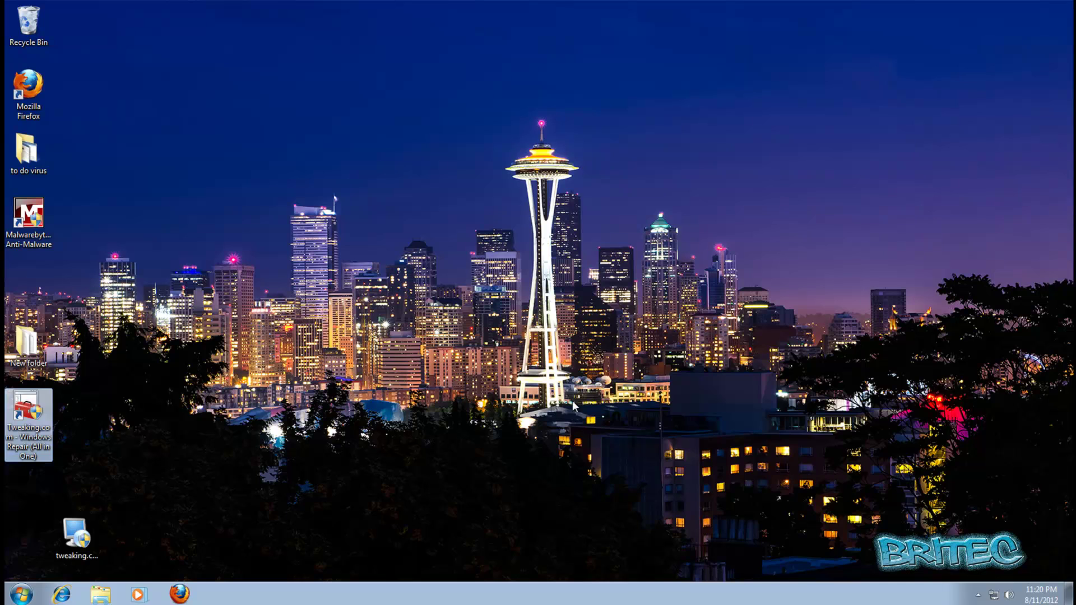
mouse_move(34, 212)
left_mouse_down()
mouse_move(452, 166)
mouse_move(491, 204)
left_mouse_up()
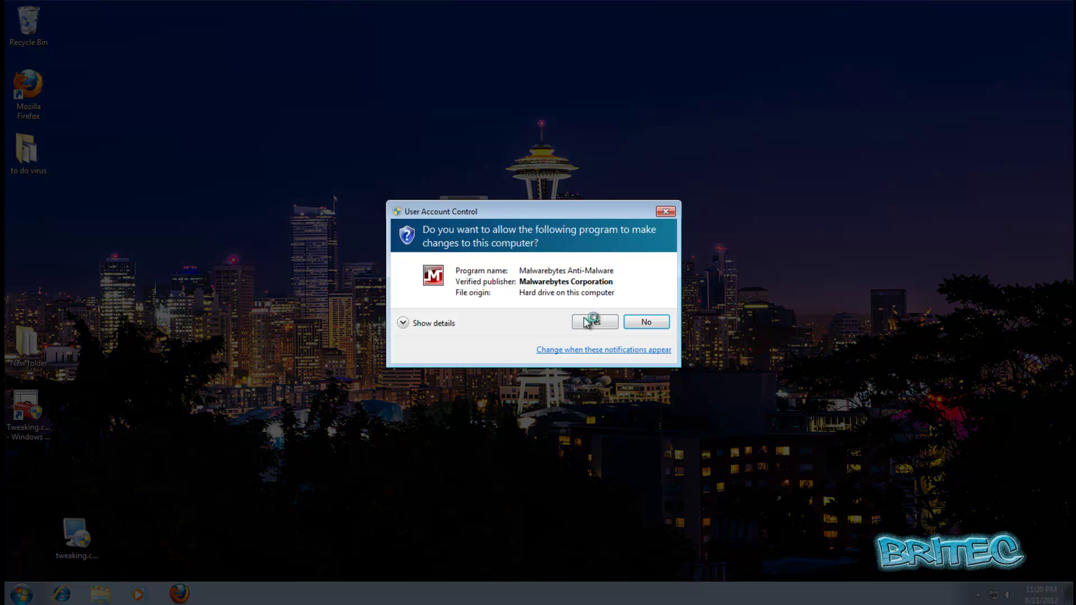
left_click(587, 322)
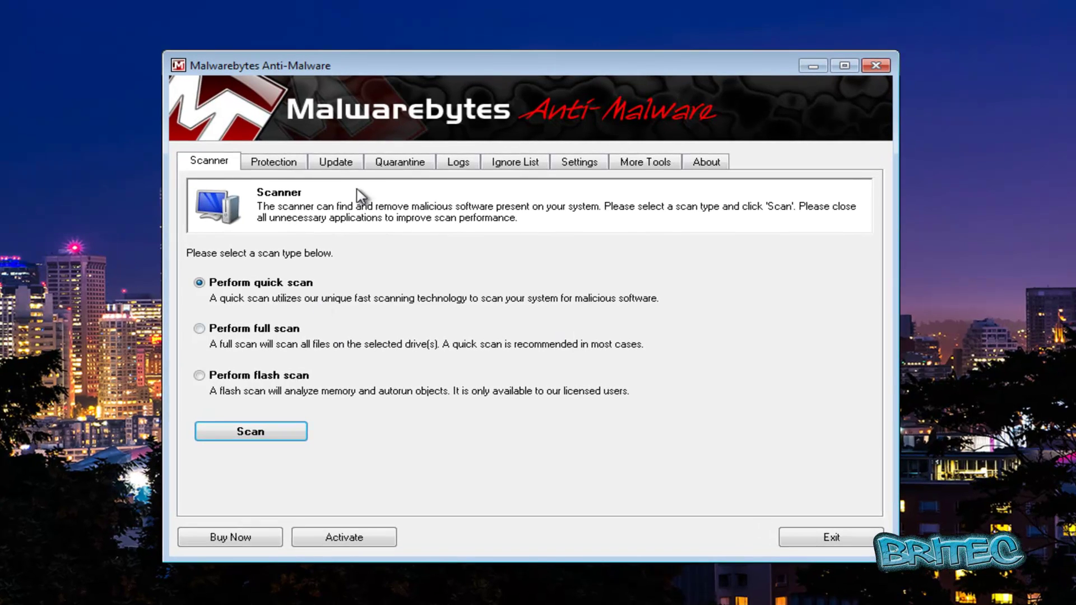
Update the Malwarebytes database to v2012.08.11.04 and return to the Scanner page.
left_click(329, 167)
left_click(284, 329)
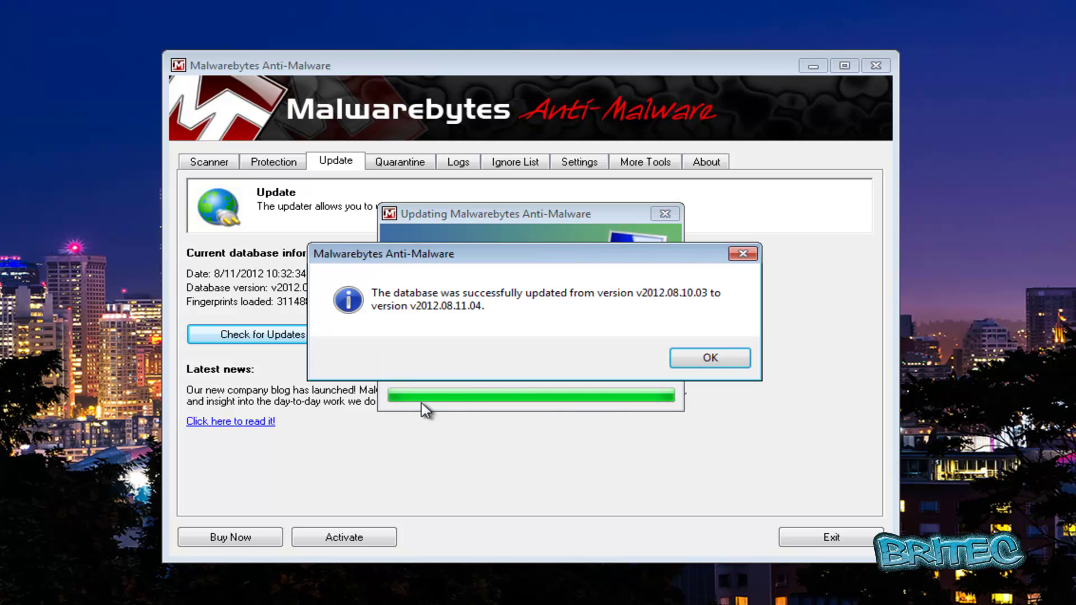
left_click(710, 358)
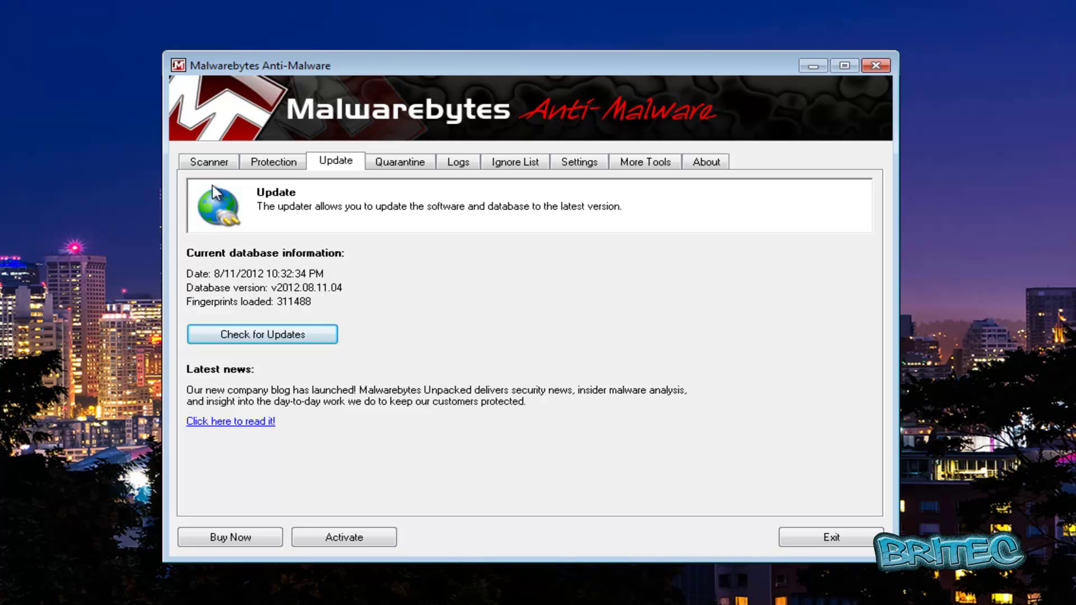
left_click(208, 161)
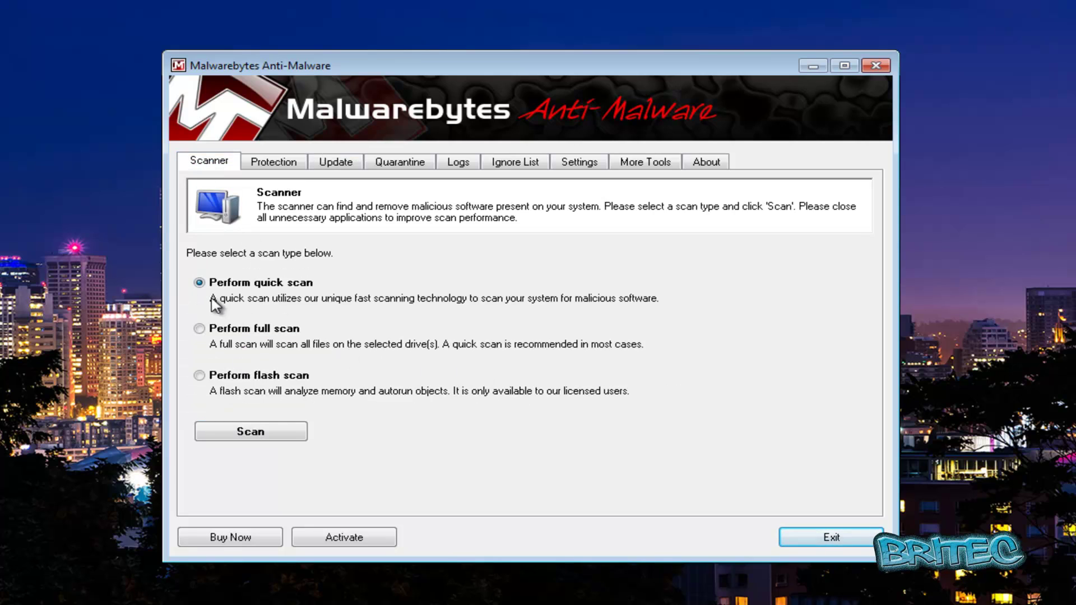
Run a Malwarebytes quick scan, which checks 169,824 objects and finds nothing.
left_click(261, 436)
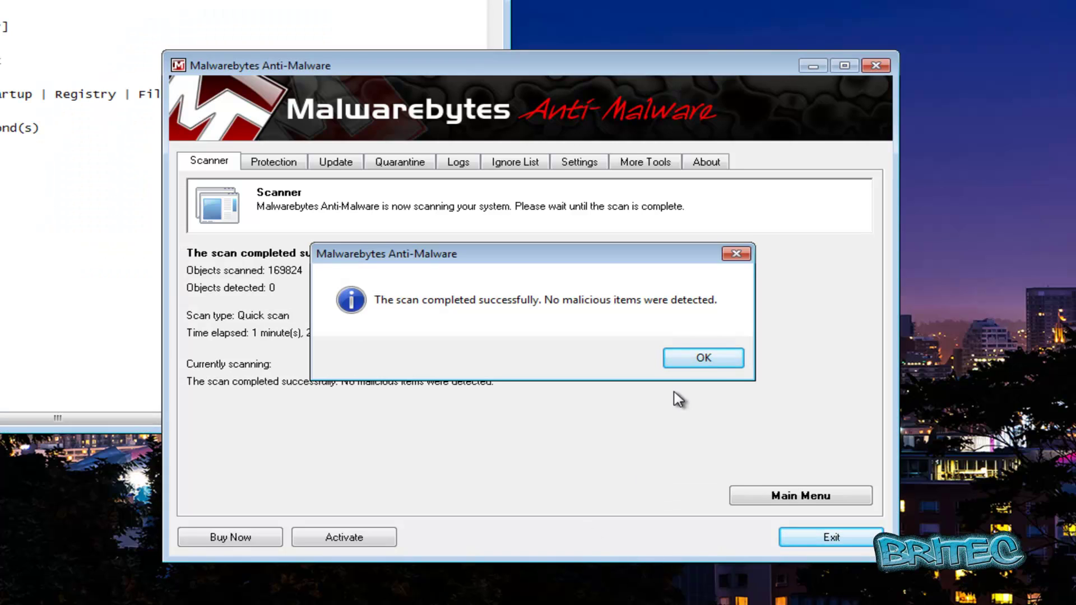
left_click(701, 360)
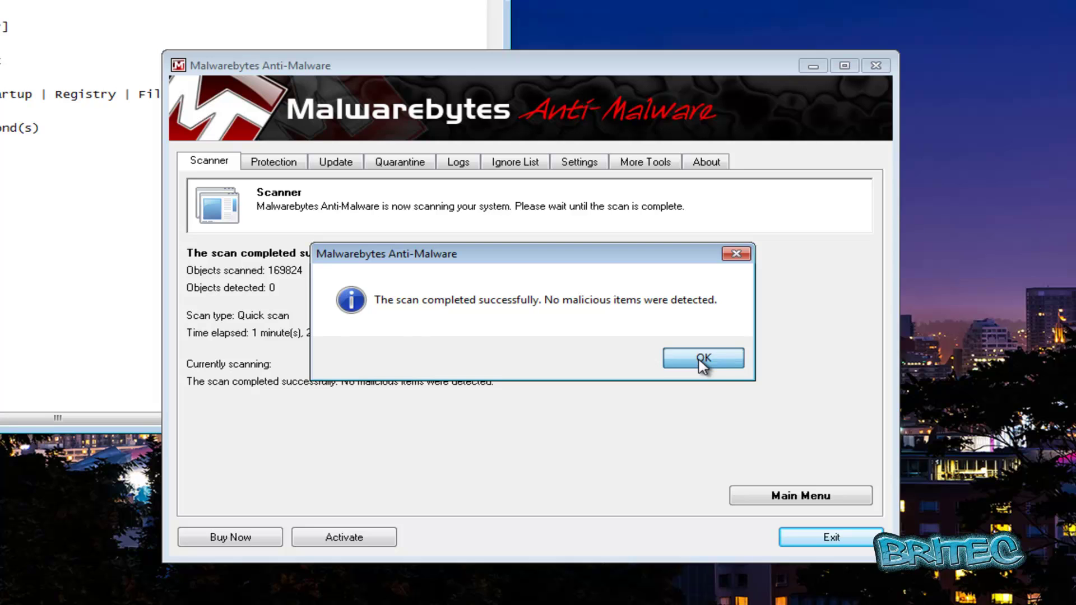
left_click(701, 360)
Close the Notepad scan log and exit Malwarebytes from the Main Menu.
left_click_drag(112, 0, 496, 66)
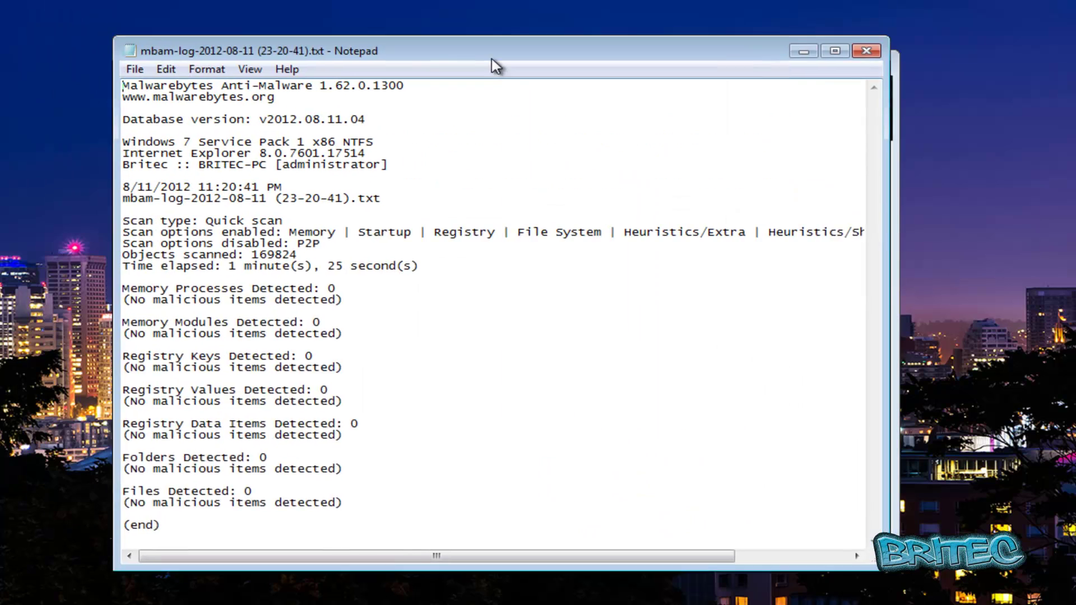
left_click(872, 64)
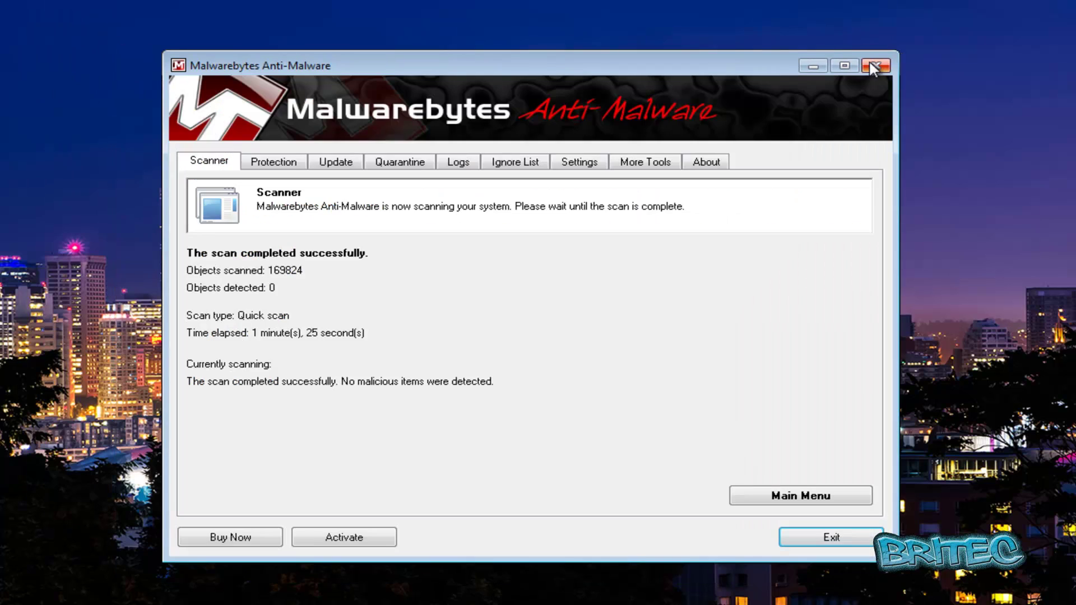
left_click(804, 500)
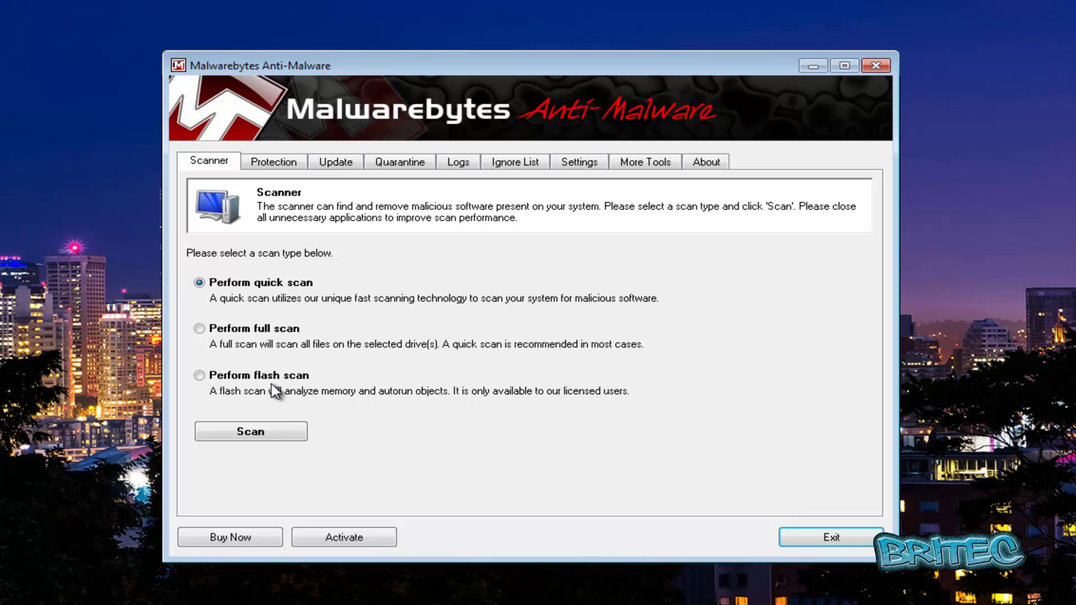
left_click(821, 545)
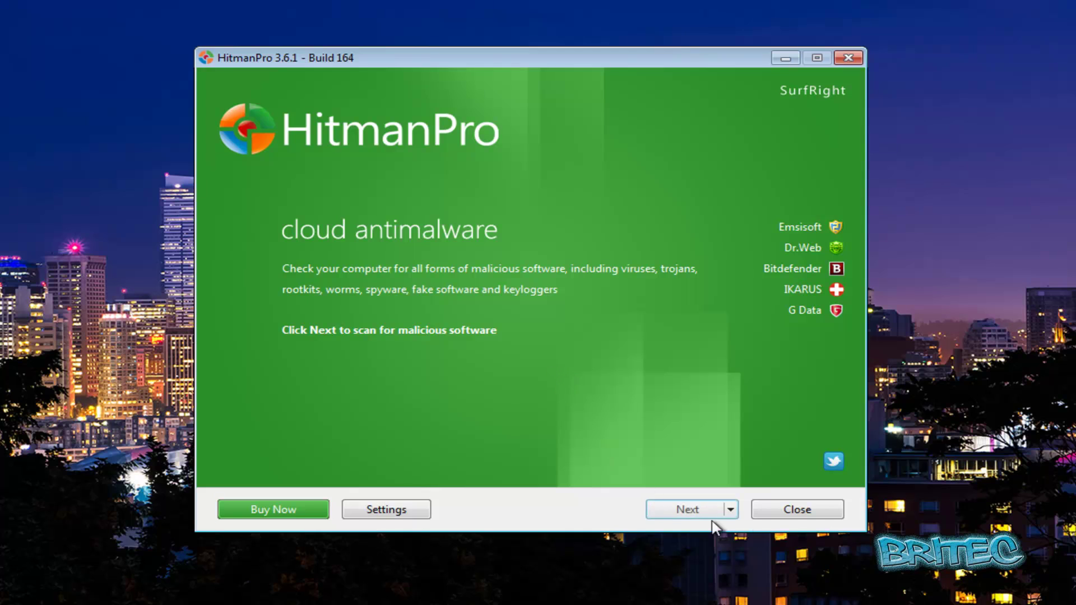
Accept the HitmanPro license agreement and continue to the setup page.
left_click(668, 510)
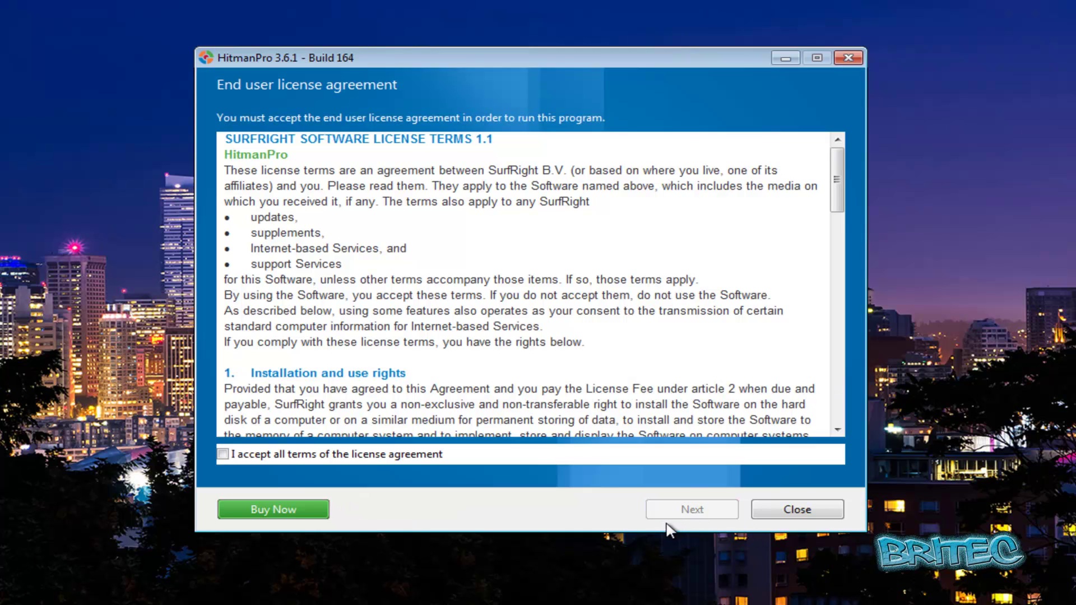
left_click(240, 456)
left_click(691, 510)
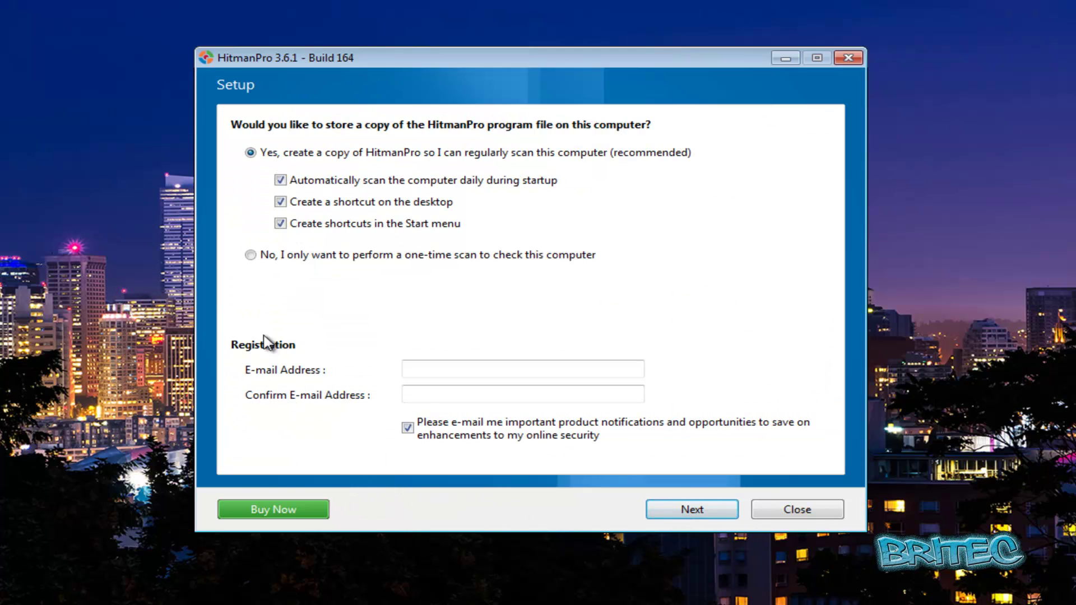
Run a one-time HitmanPro scan without notification e-mails and delete the 19 tracking cookies.
left_click(251, 255)
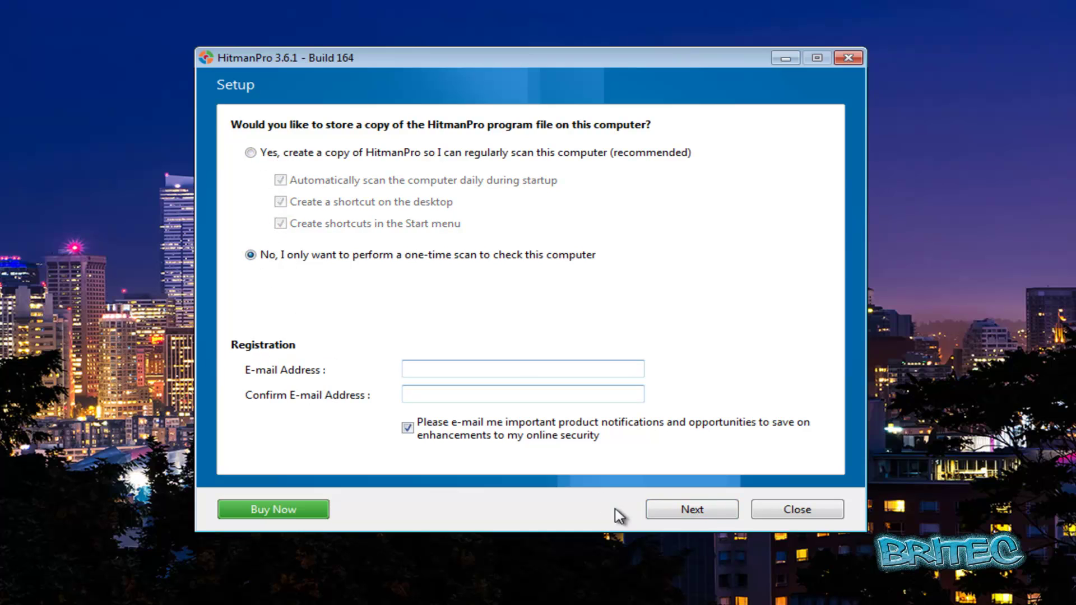
left_click(704, 512)
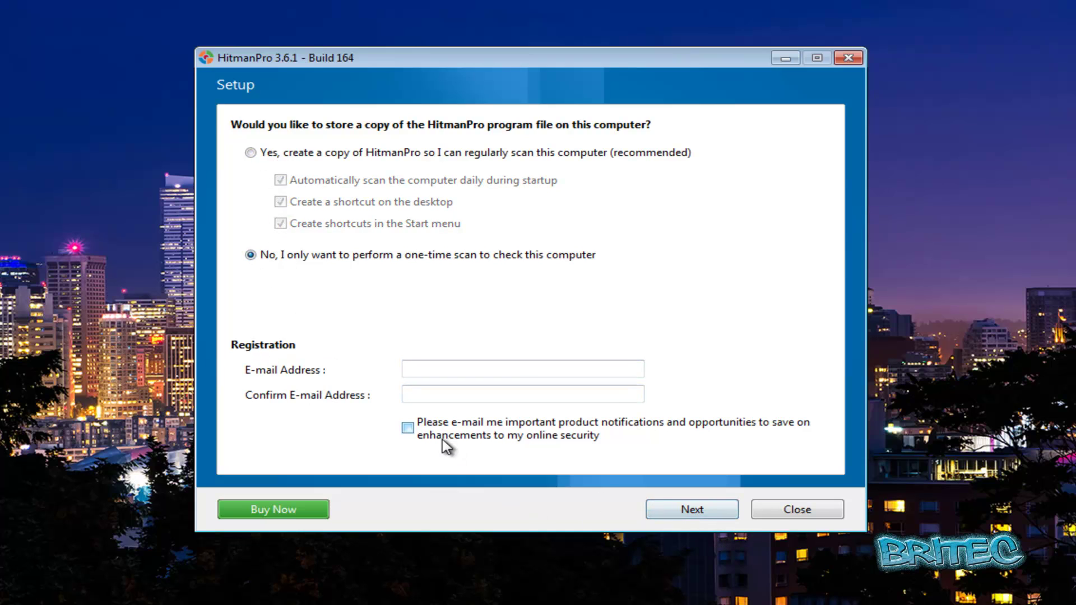
left_click(703, 511)
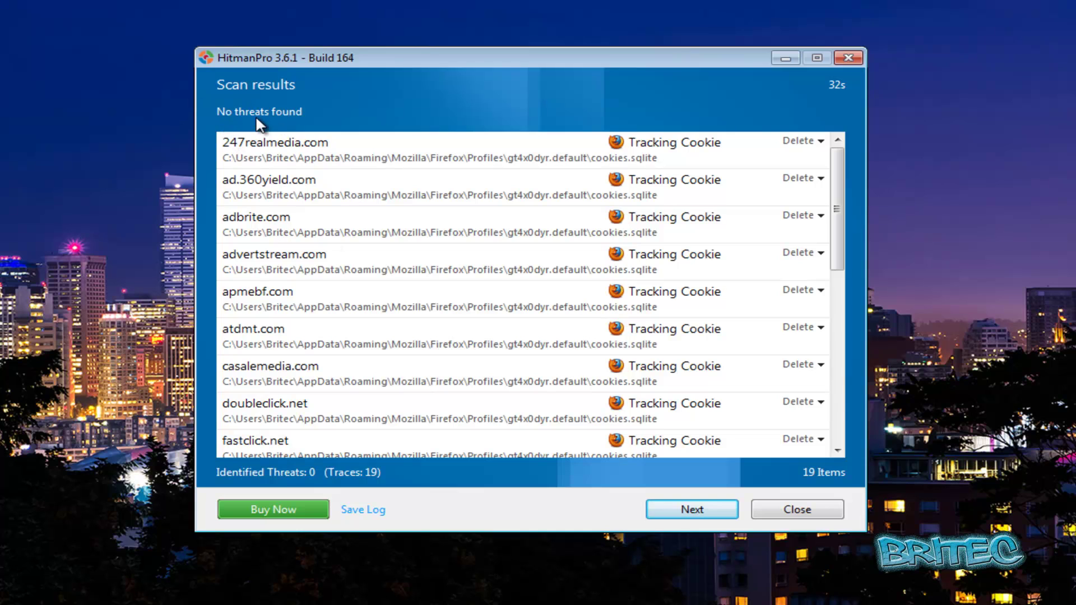
left_click(686, 511)
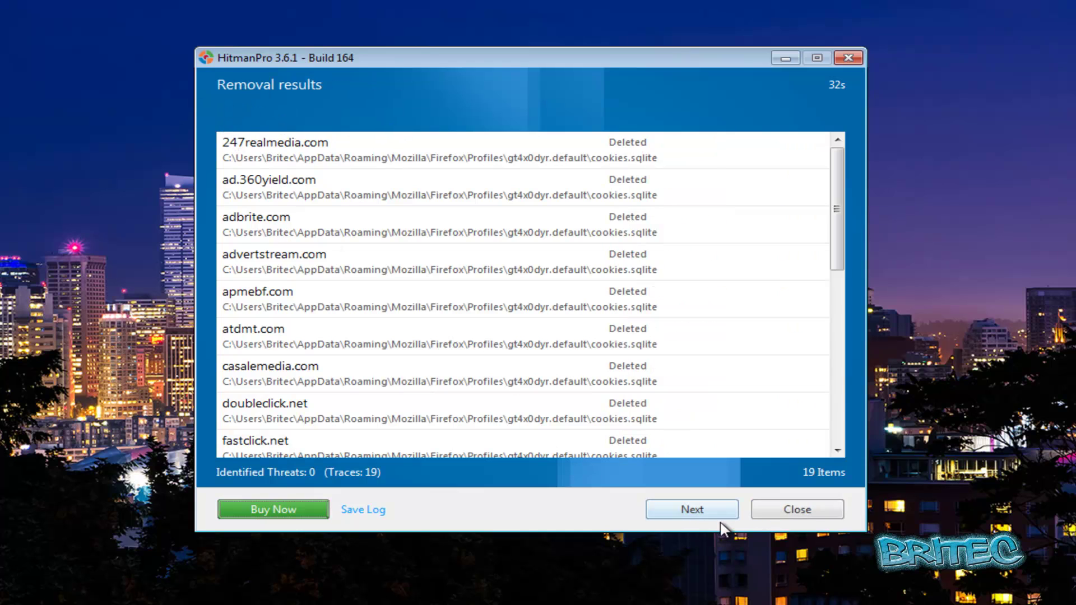